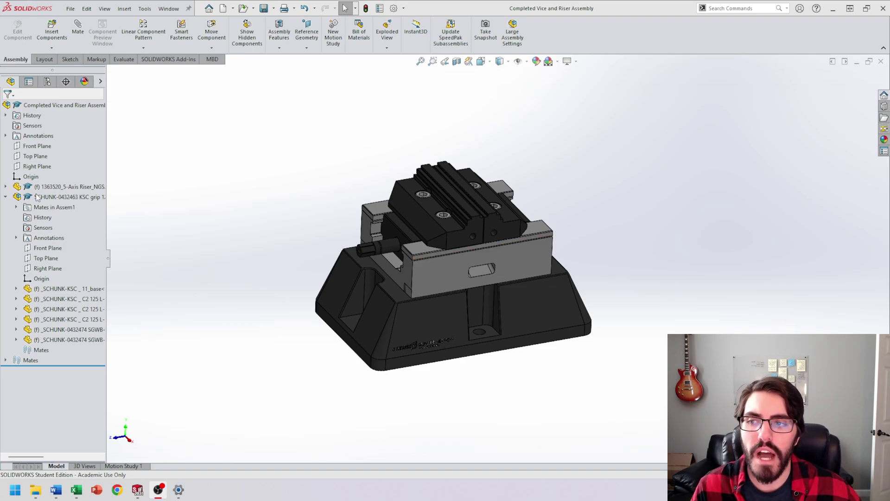
Test whether the two jaws of the vise subassembly can be moved across the base
{"action": "left_click", "coordinate": [6, 197]}
{"action": "left_click", "coordinate": [447, 203]}
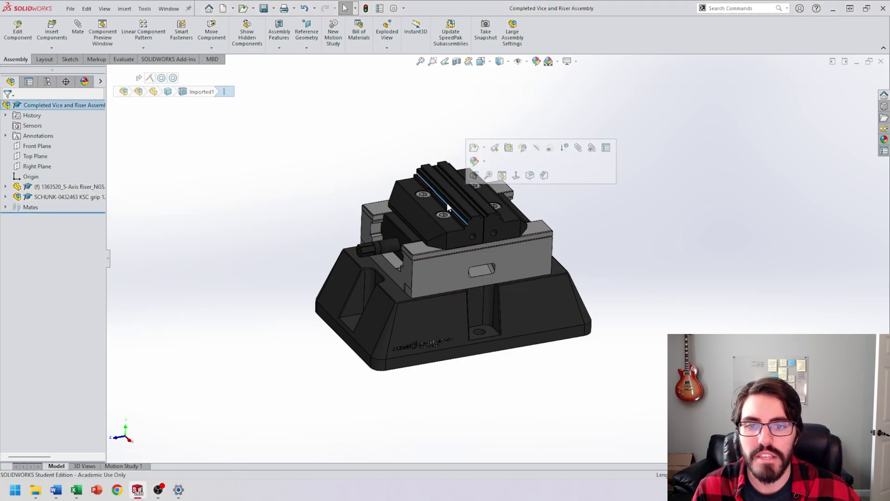
{"action": "left_click", "coordinate": [512, 227]}
{"action": "left_click_drag", "start_coordinate": [512, 227], "coordinate": [612, 204]}
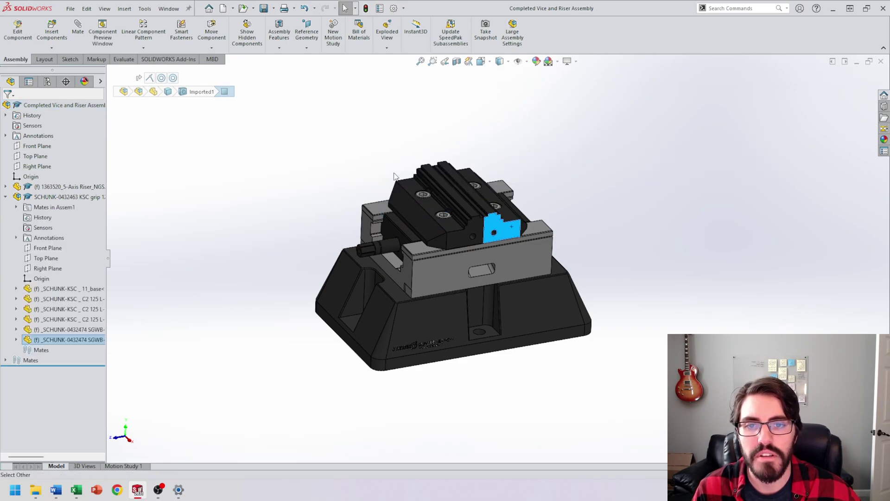
{"action": "scroll", "coordinate": [451, 142], "scroll_direction": "up", "scroll_amount": 2}
{"action": "scroll", "coordinate": [440, 229], "scroll_direction": "down", "scroll_amount": 2}
{"action": "left_click", "coordinate": [490, 236]}
{"action": "left_click_drag", "start_coordinate": [490, 236], "coordinate": [413, 266]}
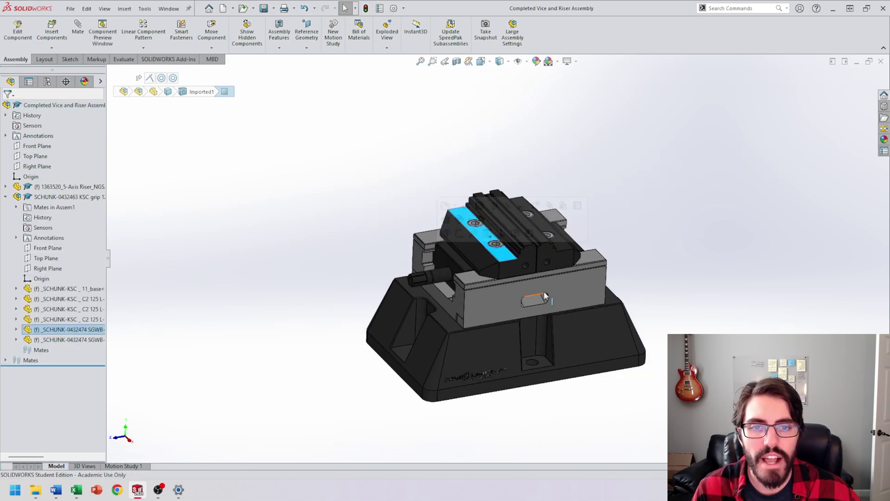
{"action": "left_click_drag", "start_coordinate": [557, 251], "coordinate": [631, 232]}
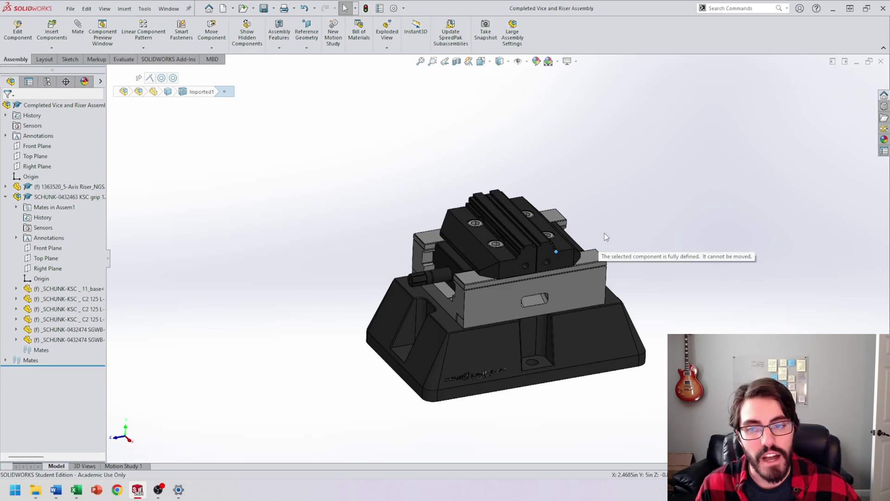
{"action": "scroll", "coordinate": [495, 258], "scroll_direction": "up", "scroll_amount": 1}
{"action": "scroll", "coordinate": [506, 267], "scroll_direction": "down", "scroll_amount": 1}
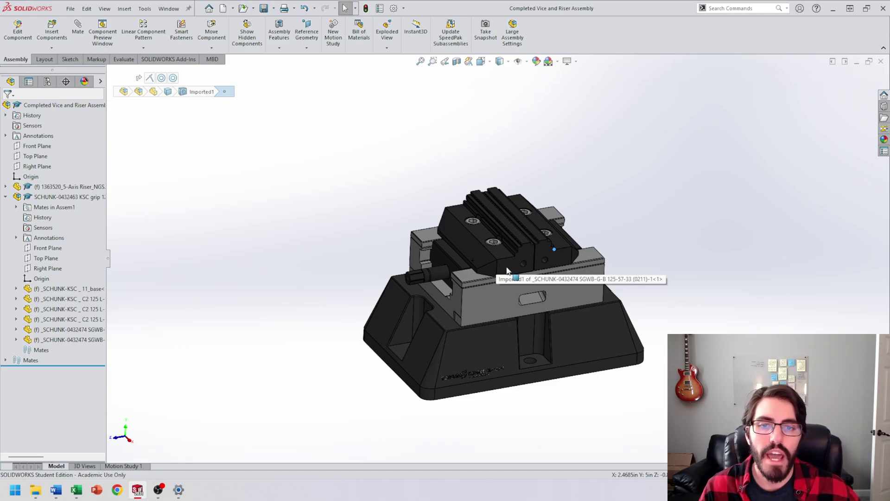
Identify the 5-axis riser part and the KSC grip vise subassembly by highlighting each in the model
{"action": "left_click", "coordinate": [6, 197]}
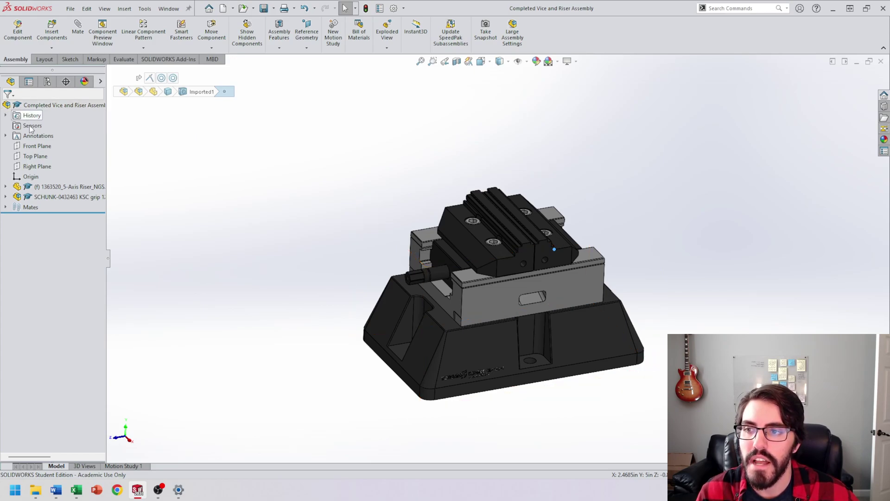
{"action": "left_click", "coordinate": [27, 187]}
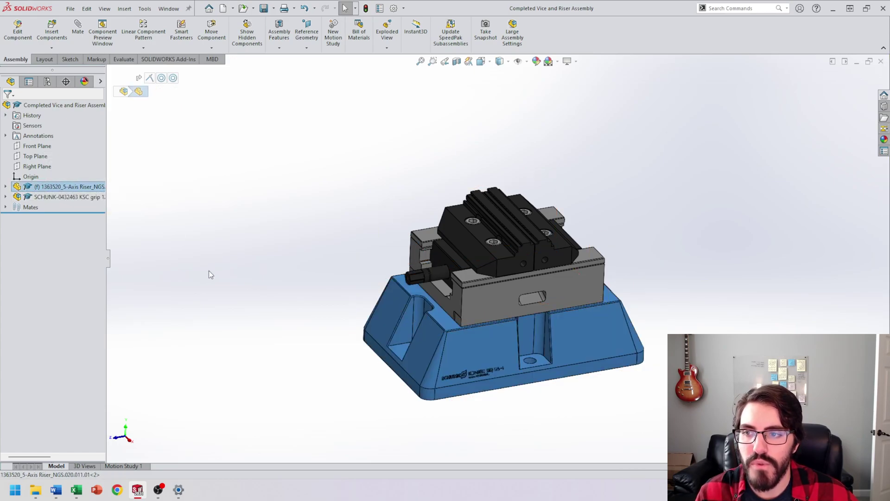
{"action": "left_click", "coordinate": [39, 196]}
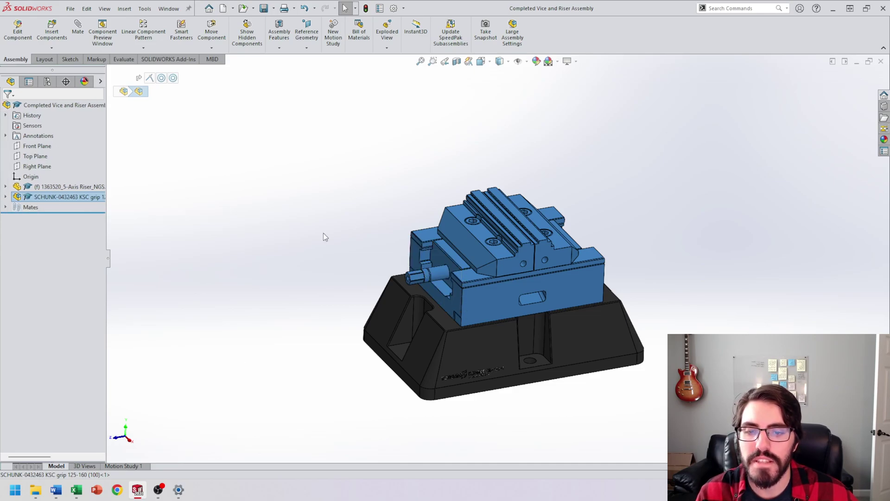
Examine the parts inside the vise subassembly, highlighting the base, axle, slides and both jaws individually
{"action": "left_click", "coordinate": [6, 197]}
{"action": "left_click", "coordinate": [67, 288]}
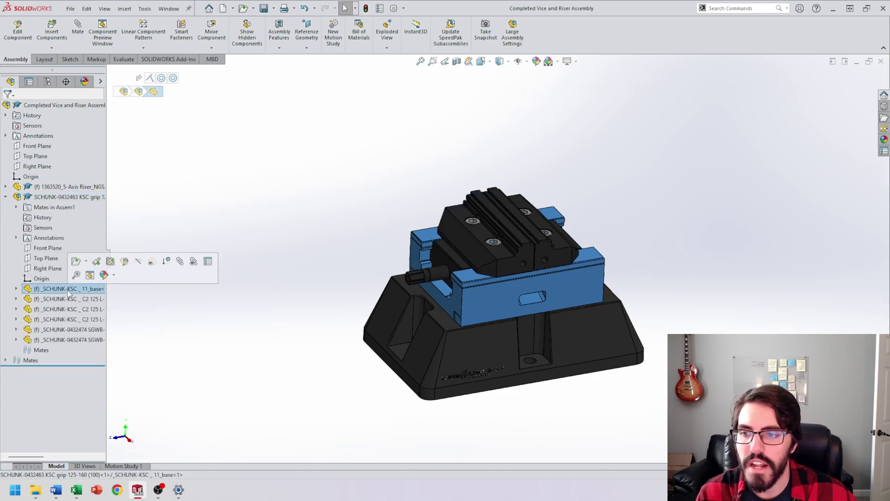
{"action": "left_click", "coordinate": [68, 299]}
{"action": "left_click", "coordinate": [69, 309]}
{"action": "left_click", "coordinate": [69, 319]}
{"action": "left_click", "coordinate": [69, 330]}
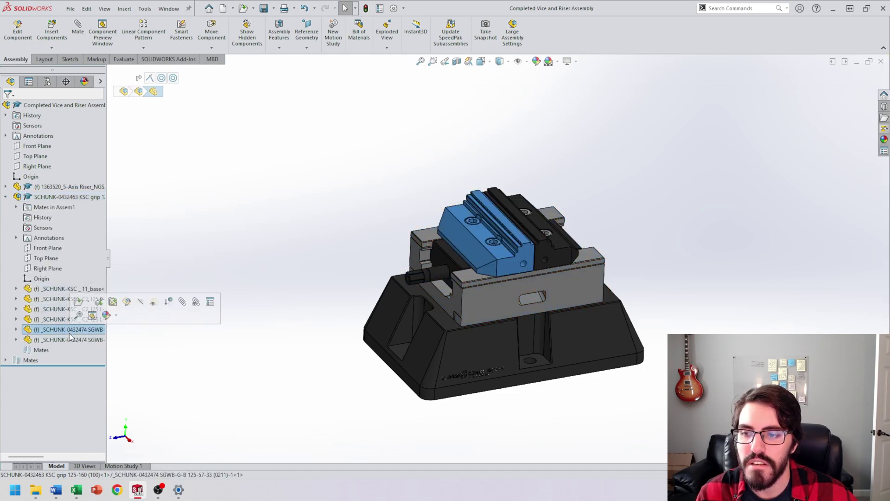
{"action": "left_click", "coordinate": [68, 340]}
{"action": "left_click", "coordinate": [65, 299]}
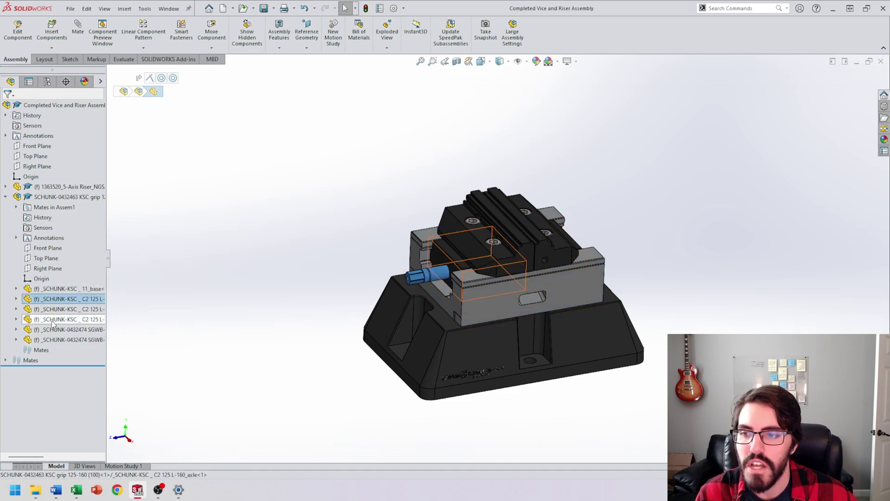
{"action": "left_click", "coordinate": [52, 321]}
{"action": "left_click", "coordinate": [58, 339]}
{"action": "left_click", "coordinate": [42, 319]}
{"action": "left_click", "coordinate": [38, 299]}
{"action": "left_click", "coordinate": [33, 289]}
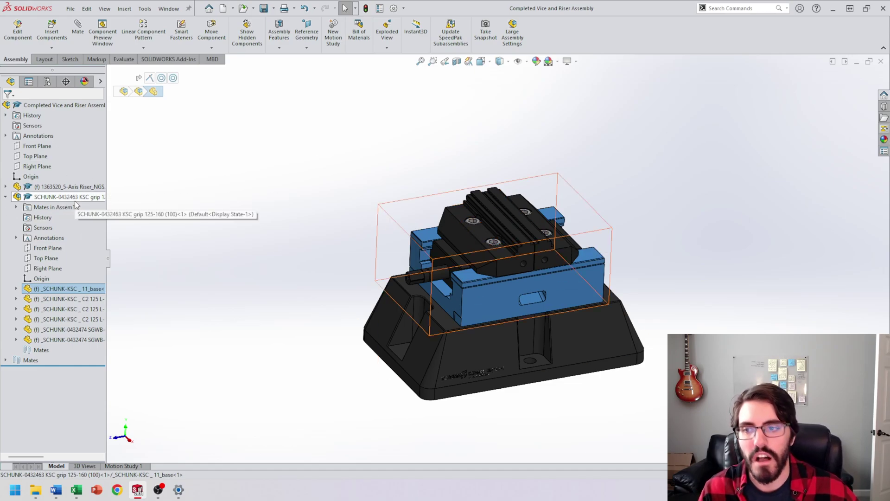
{"action": "left_click", "coordinate": [189, 203]}
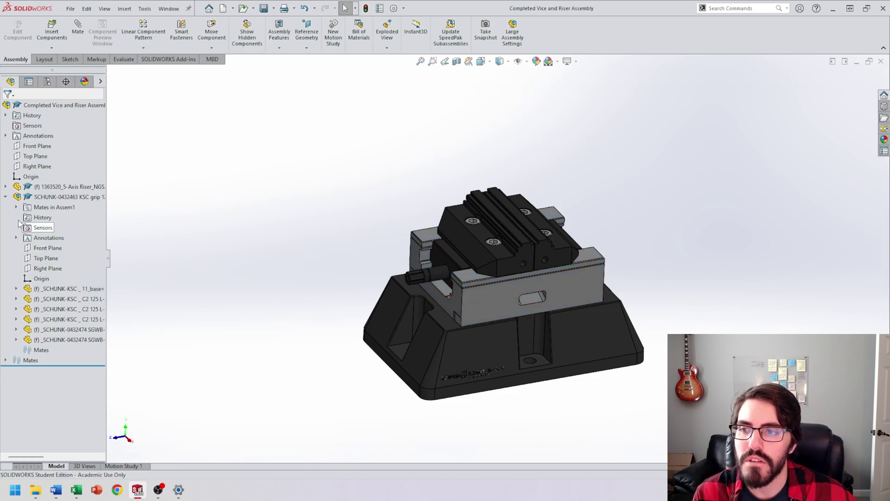
Dissolve the SCHUNK KSC grip vise subassembly so its parts sit directly in the main assembly
{"action": "left_click", "coordinate": [37, 199]}
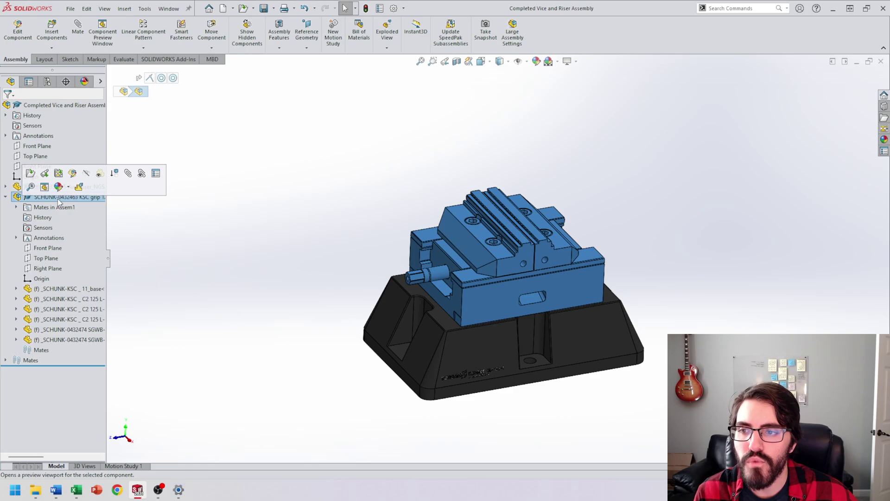
{"action": "right_click", "coordinate": [59, 200]}
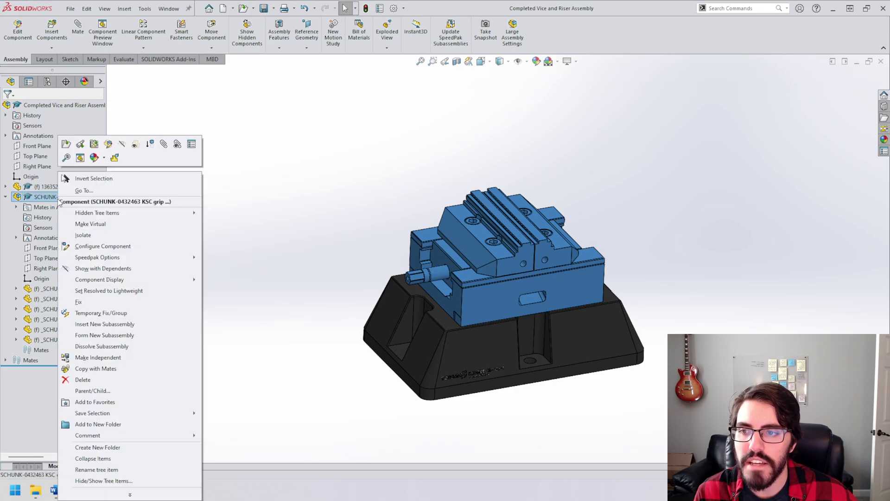
{"action": "left_click", "coordinate": [22, 202]}
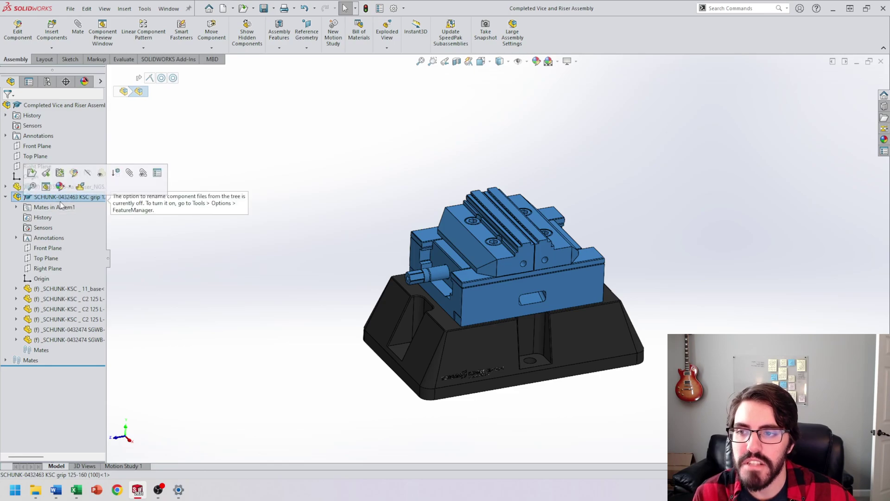
{"action": "right_click", "coordinate": [72, 199]}
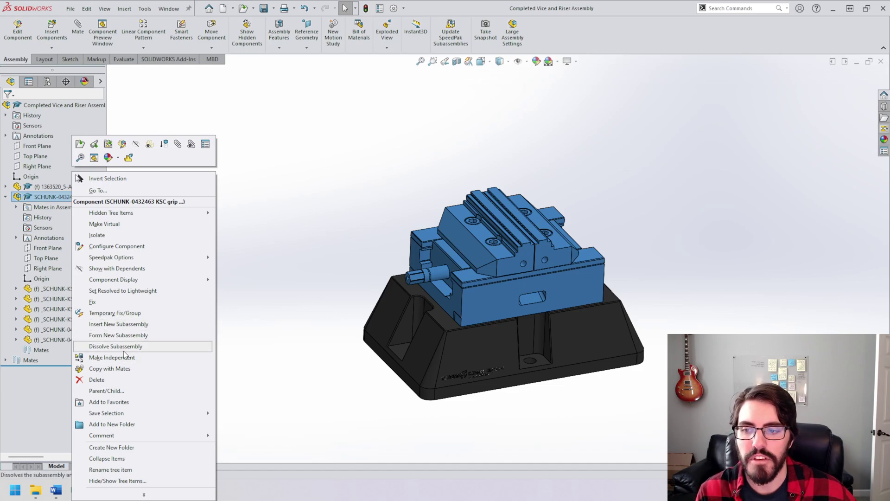
{"action": "left_click", "coordinate": [326, 161]}
{"action": "right_click", "coordinate": [35, 199]}
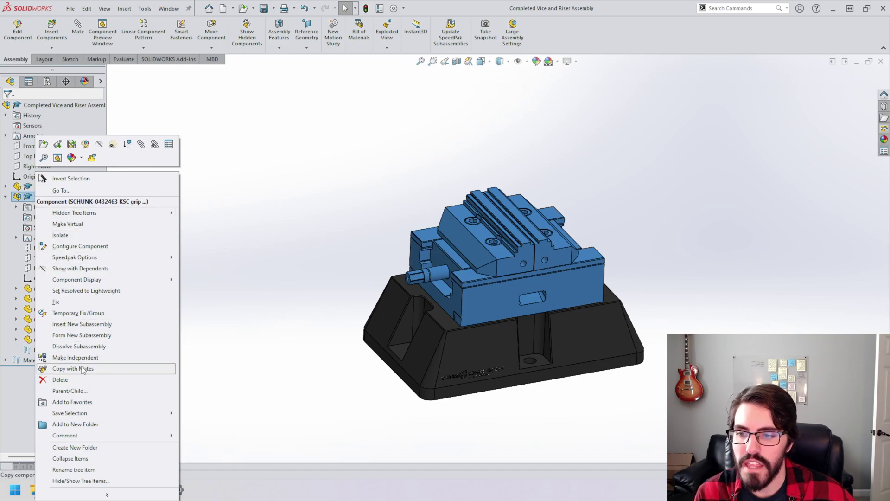
{"action": "left_click", "coordinate": [82, 348]}
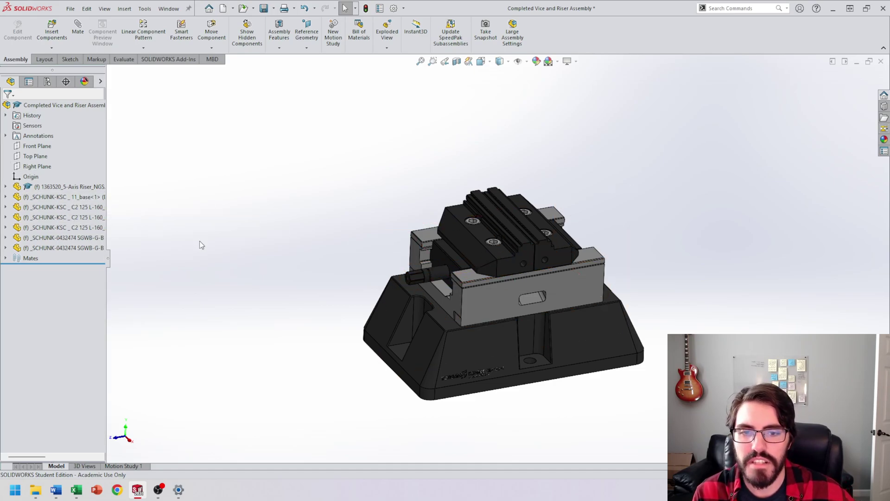
Try to move the vise jaws and the slide individually in the main assembly
{"action": "scroll", "coordinate": [439, 226], "scroll_direction": "down", "scroll_amount": 2}
{"action": "scroll", "coordinate": [439, 225], "scroll_direction": "down", "scroll_amount": 2}
{"action": "left_click", "coordinate": [488, 262]}
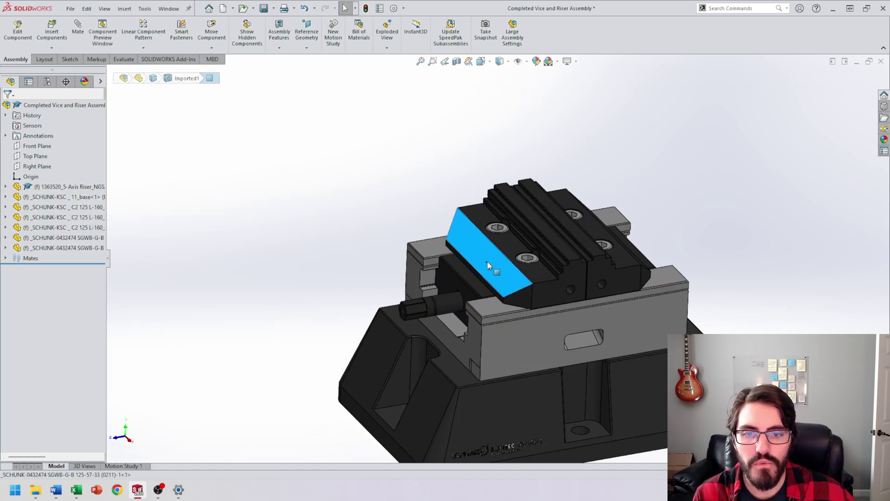
{"action": "left_click_drag", "start_coordinate": [547, 207], "coordinate": [655, 235]}
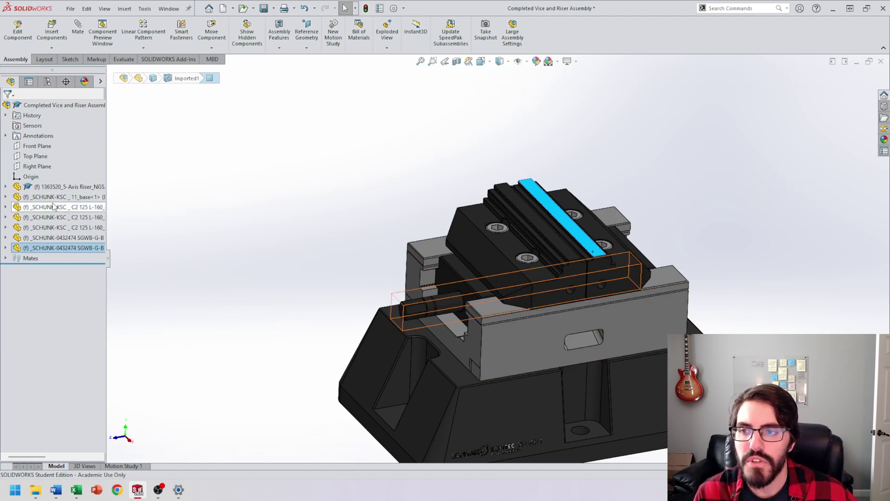
{"action": "left_click_drag", "start_coordinate": [507, 251], "coordinate": [502, 264]}
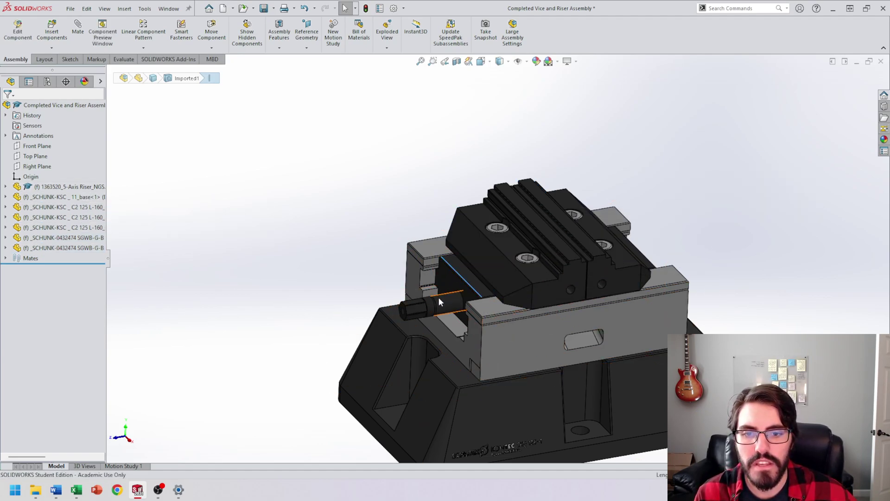
{"action": "left_click", "coordinate": [415, 308]}
{"action": "left_click_drag", "start_coordinate": [630, 249], "coordinate": [688, 242]}
{"action": "left_click_drag", "start_coordinate": [503, 248], "coordinate": [466, 254]}
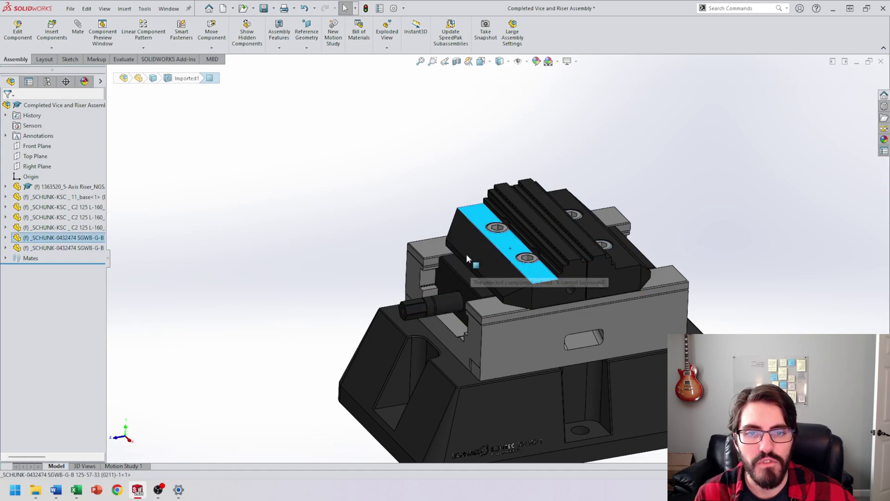
{"action": "left_click", "coordinate": [507, 192]}
{"action": "left_click", "coordinate": [191, 159]}
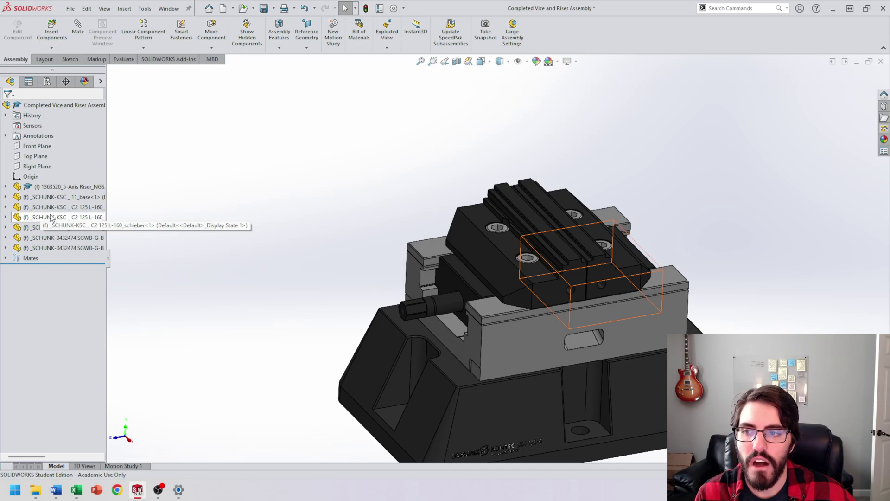
Examine the riser, vise base, jaws, axle and slide individually to distinguish the stationary parts from the moving ones
{"action": "left_click", "coordinate": [519, 325]}
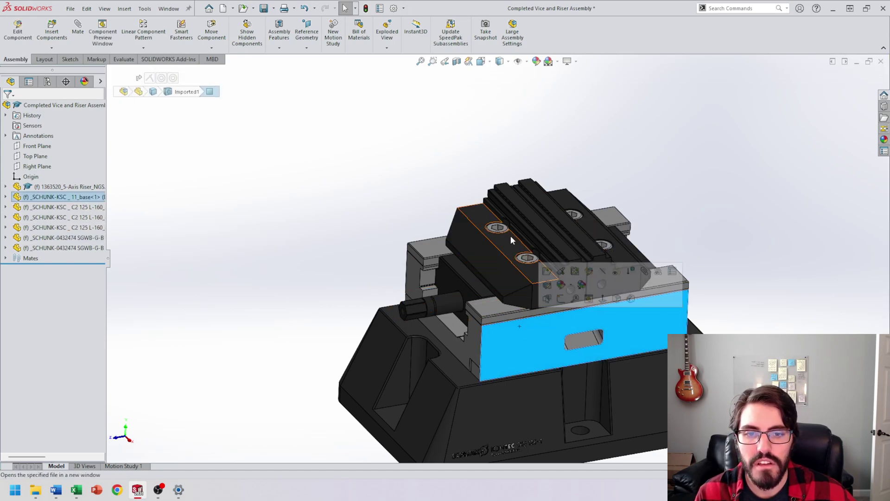
{"action": "left_click", "coordinate": [509, 235]}
{"action": "left_click", "coordinate": [565, 219]}
{"action": "left_click", "coordinate": [612, 275]}
{"action": "left_click", "coordinate": [560, 288]}
{"action": "left_click", "coordinate": [476, 243]}
{"action": "scroll", "coordinate": [496, 333], "scroll_direction": "up", "scroll_amount": 3}
{"action": "scroll", "coordinate": [514, 351], "scroll_direction": "down", "scroll_amount": 3}
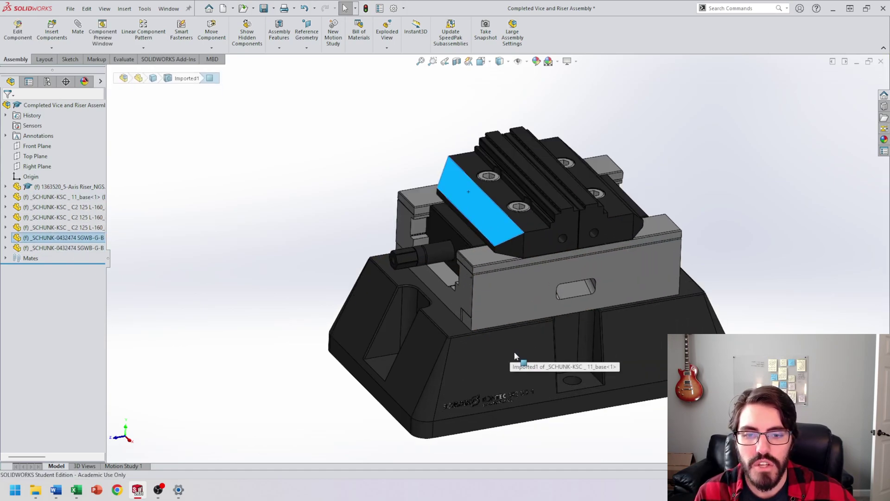
{"action": "left_click", "coordinate": [477, 374]}
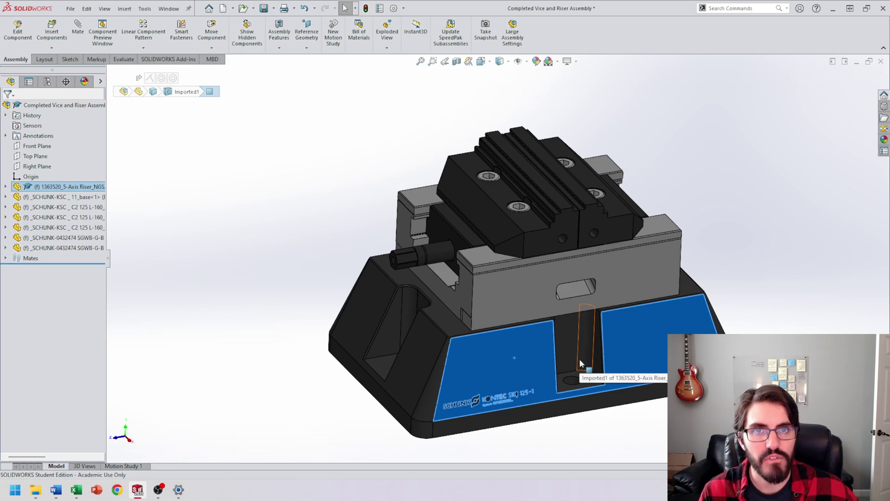
{"action": "left_click", "coordinate": [502, 288]}
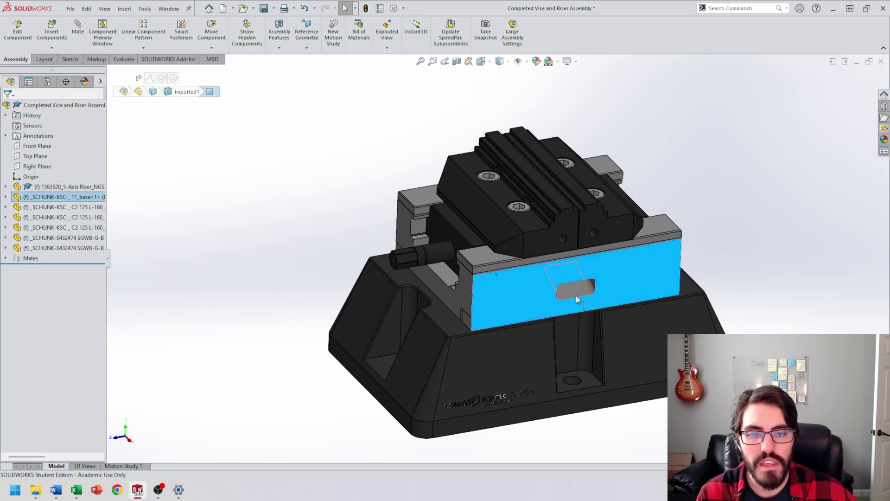
{"action": "middle_click_drag", "start_coordinate": [557, 296], "coordinate": [557, 273]}
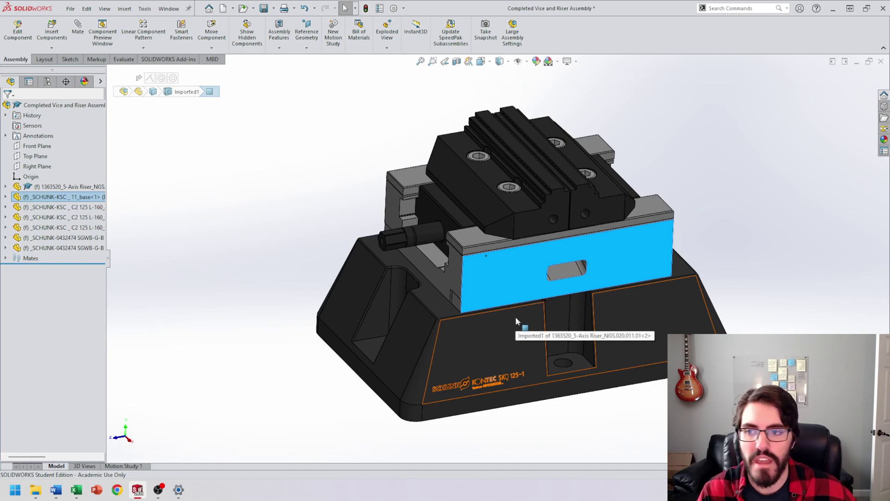
{"action": "left_click", "coordinate": [62, 209]}
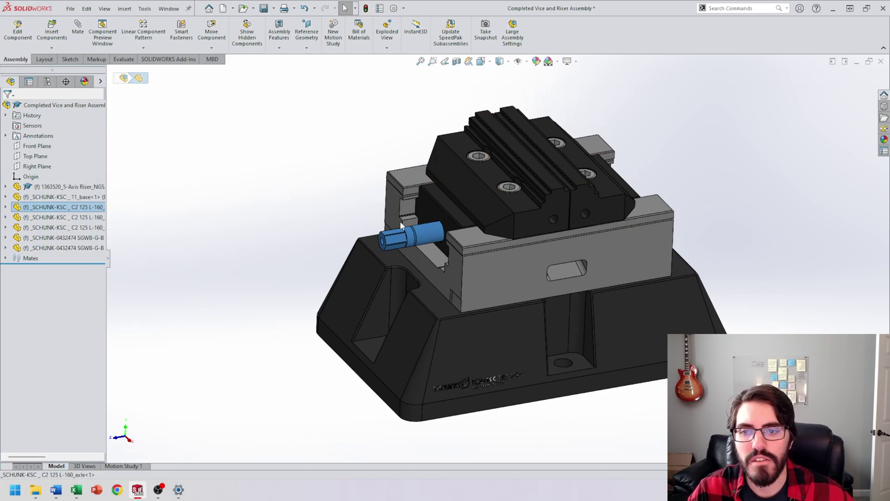
{"action": "left_click", "coordinate": [445, 207]}
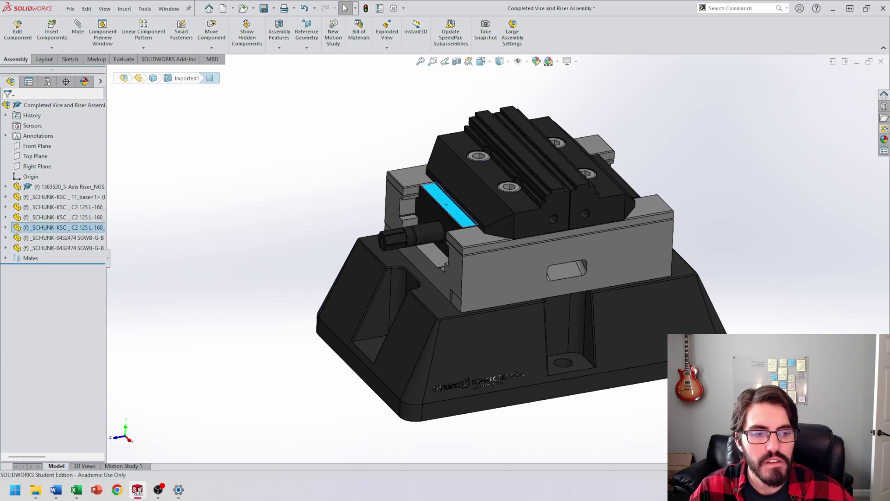
{"action": "left_click", "coordinate": [199, 191]}
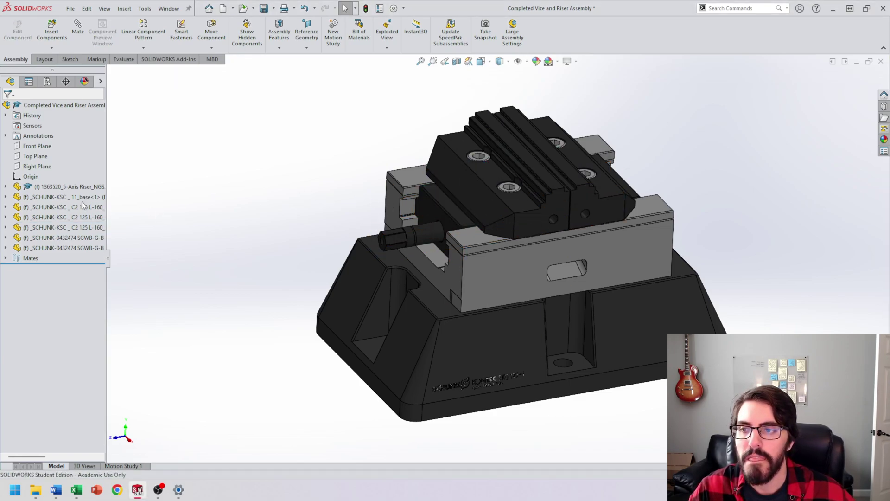
Float the axle, both slides and both jaws while leaving the riser and vise base fixed
{"action": "left_click", "coordinate": [44, 209]}
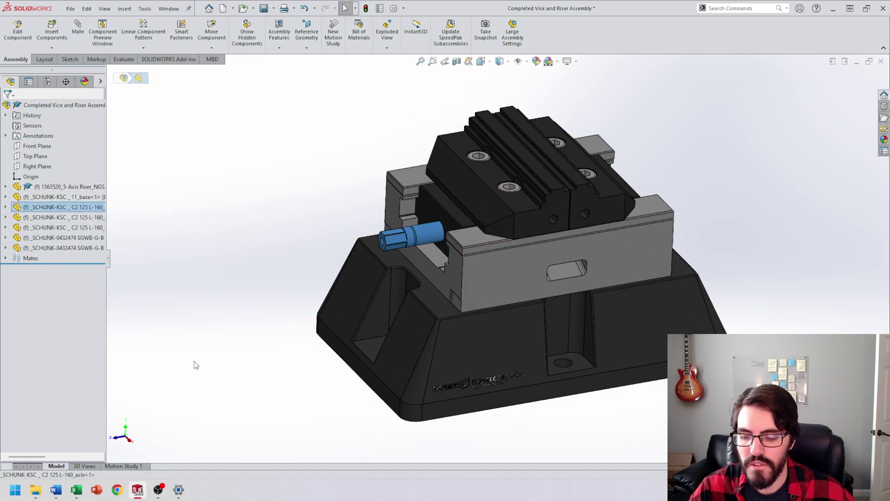
{"action": "left_click", "coordinate": [60, 250], "text": "shift"}
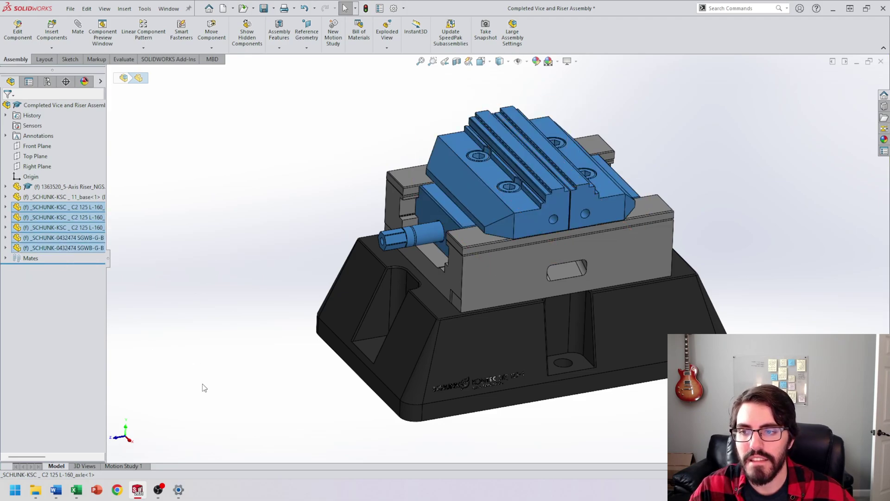
{"action": "right_click", "coordinate": [73, 251]}
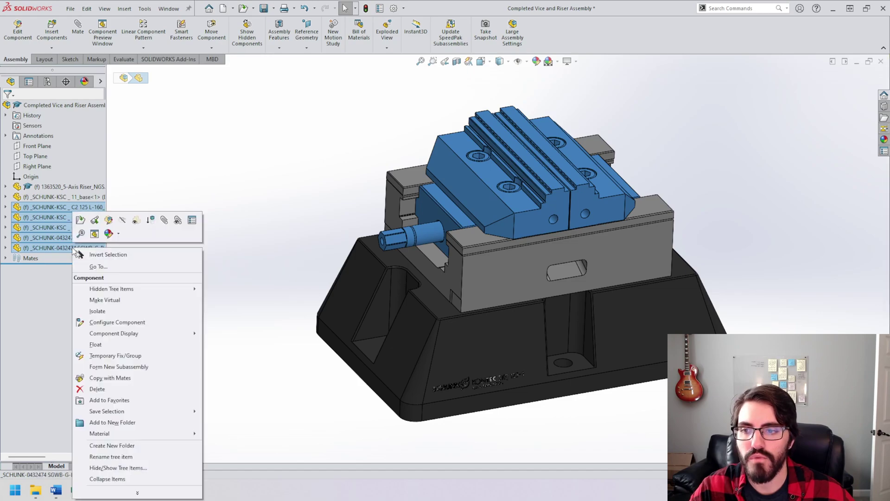
{"action": "left_click", "coordinate": [96, 344]}
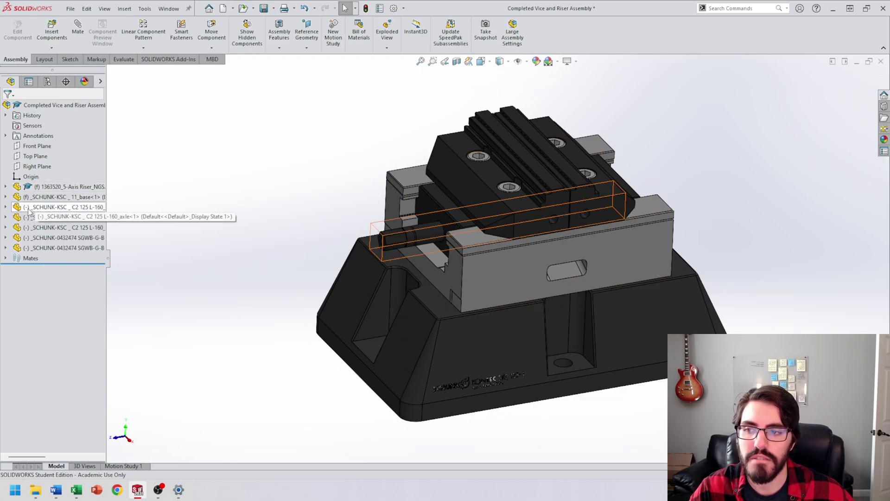
Pull both jaws, the axle and both slides away from the vise base so that every part stands apart
{"action": "left_click", "coordinate": [476, 176]}
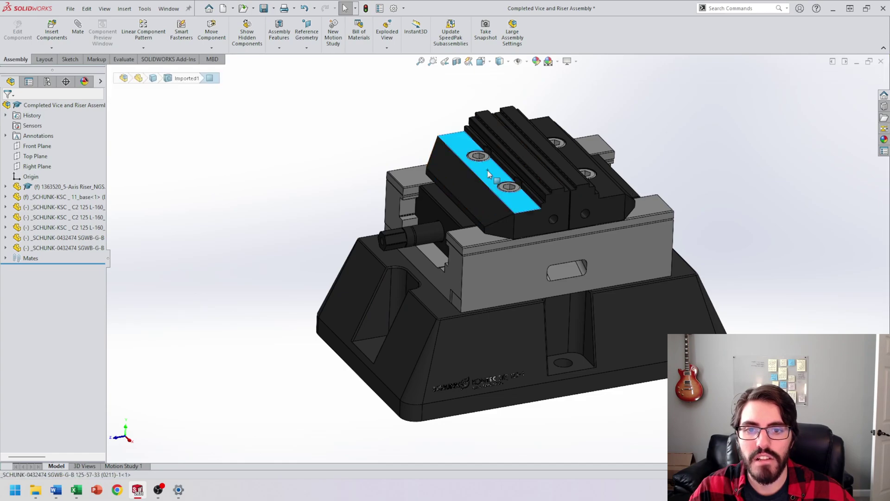
{"action": "left_click_drag", "start_coordinate": [475, 176], "coordinate": [281, 199]}
{"action": "left_click_drag", "start_coordinate": [537, 154], "coordinate": [718, 107]}
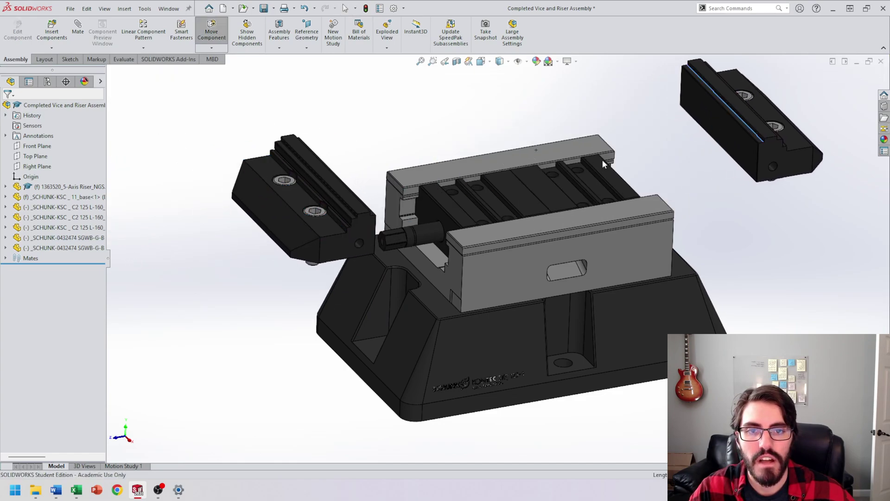
{"action": "left_click_drag", "start_coordinate": [414, 234], "coordinate": [234, 320]}
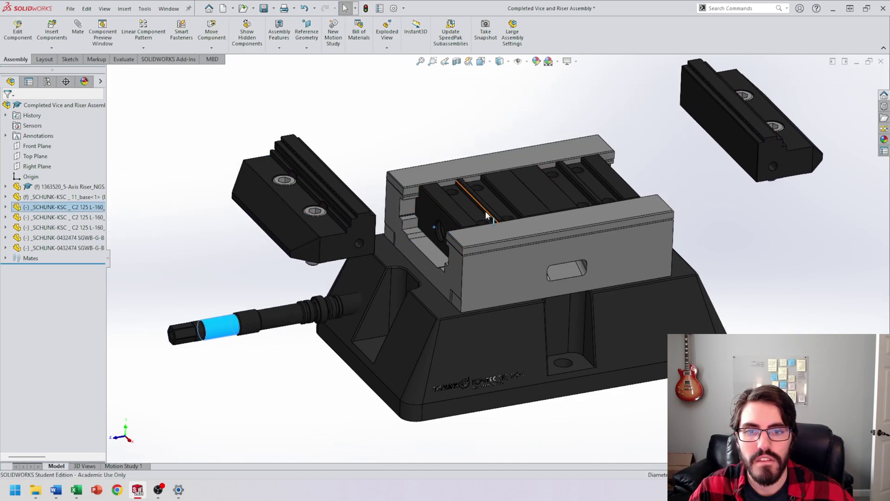
{"action": "left_click_drag", "start_coordinate": [485, 210], "coordinate": [396, 99]}
{"action": "left_click_drag", "start_coordinate": [600, 185], "coordinate": [709, 148]}
{"action": "scroll", "coordinate": [672, 218], "scroll_direction": "up", "scroll_amount": 3}
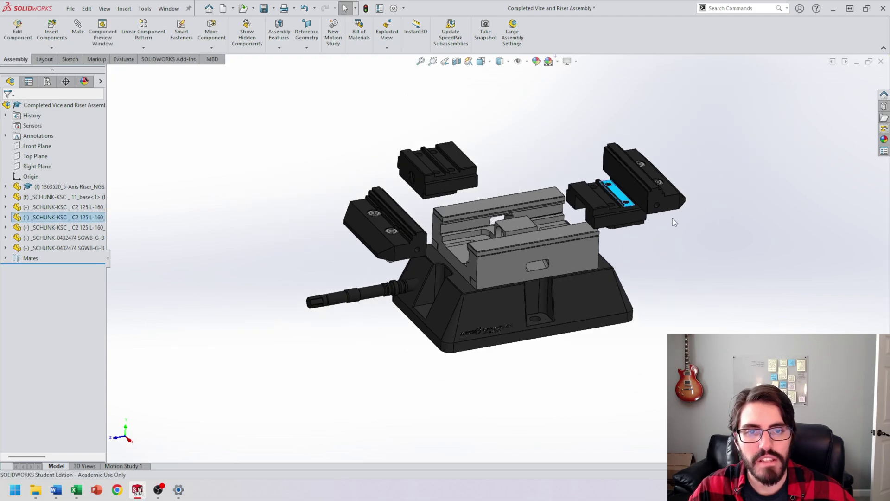
{"action": "scroll", "coordinate": [672, 218], "scroll_direction": "down", "scroll_amount": 1}
{"action": "left_click_drag", "start_coordinate": [639, 175], "coordinate": [668, 126]}
{"action": "left_click", "coordinate": [772, 220]}
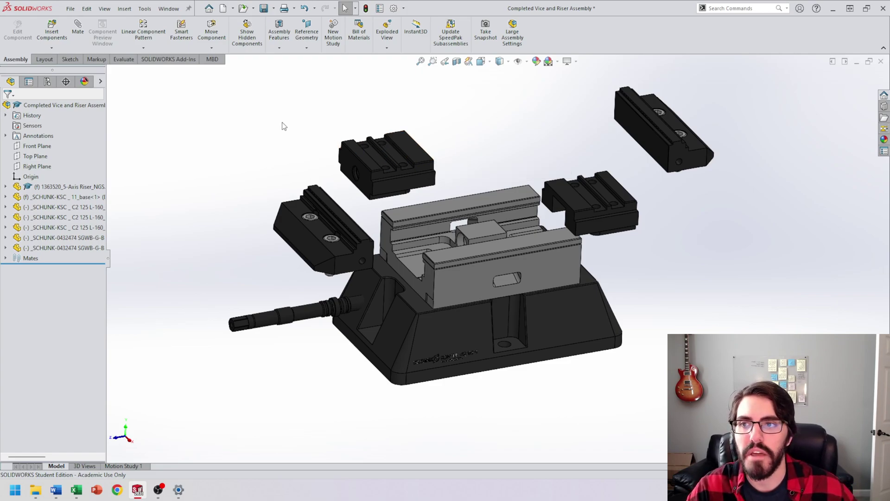
Add a concentric mate between the bore of the axle-side slide and the bore in the vise base's centre block
{"action": "left_click", "coordinate": [80, 37]}
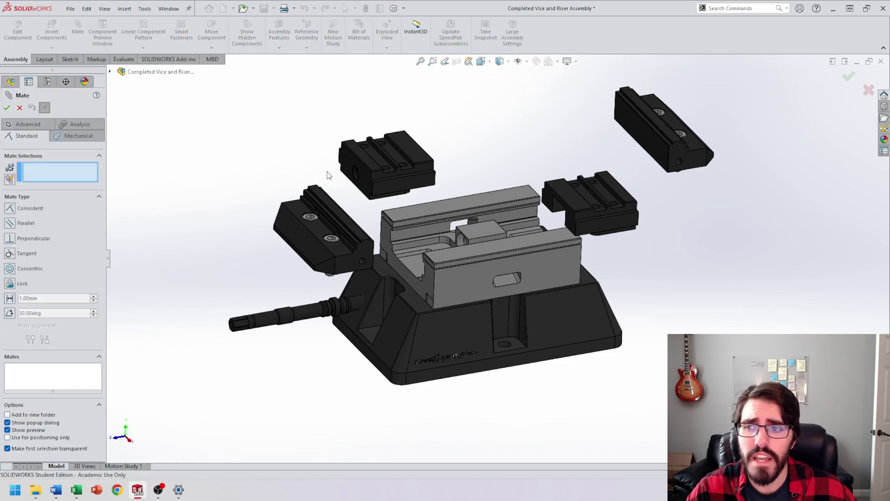
{"action": "mouse_move", "coordinate": [261, 153]}
{"action": "middle_mouse_down"}
{"action": "mouse_move", "coordinate": [260, 166]}
{"action": "mouse_move", "coordinate": [273, 163]}
{"action": "middle_mouse_up"}
{"action": "scroll", "coordinate": [380, 227], "scroll_direction": "down", "scroll_amount": 3}
{"action": "middle_click_drag", "start_coordinate": [380, 227], "coordinate": [361, 218]}
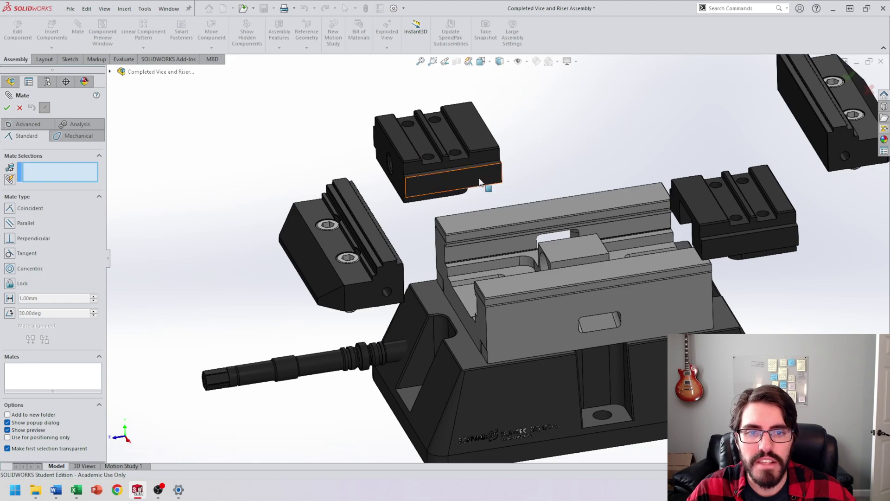
{"action": "middle_click_drag", "start_coordinate": [580, 252], "coordinate": [544, 261]}
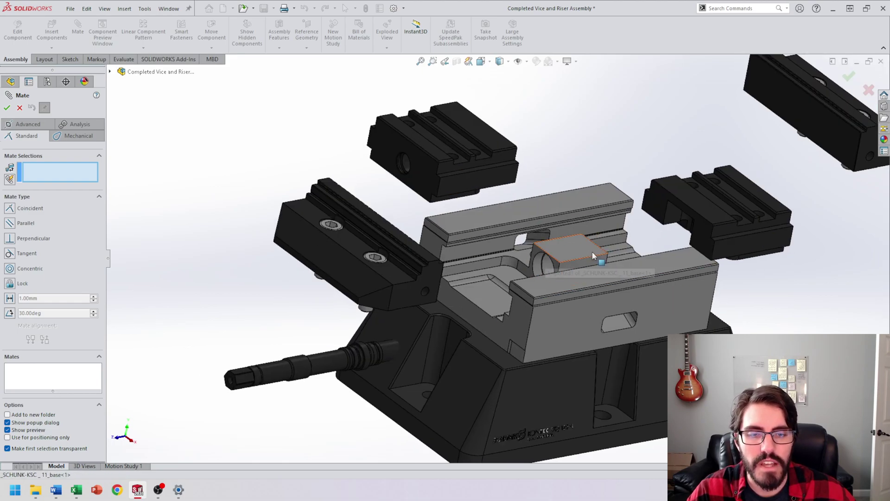
{"action": "middle_click_drag", "start_coordinate": [572, 259], "coordinate": [559, 252]}
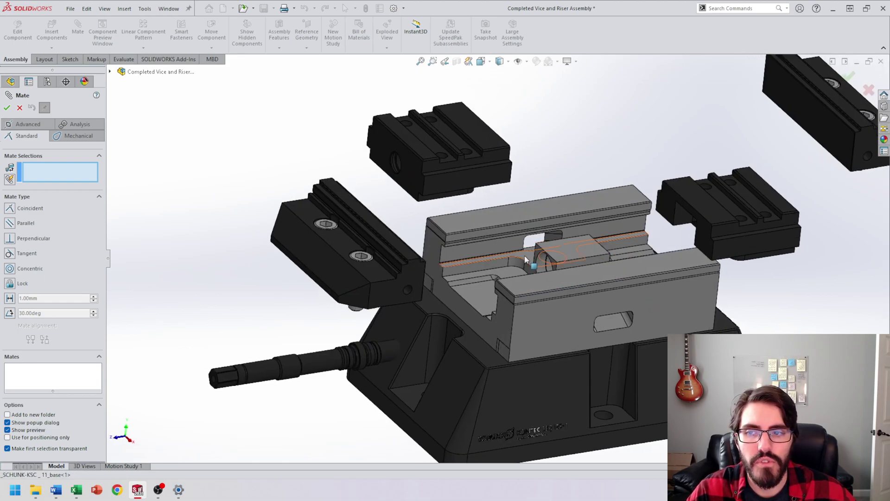
{"action": "scroll", "coordinate": [457, 197], "scroll_direction": "down", "scroll_amount": 3}
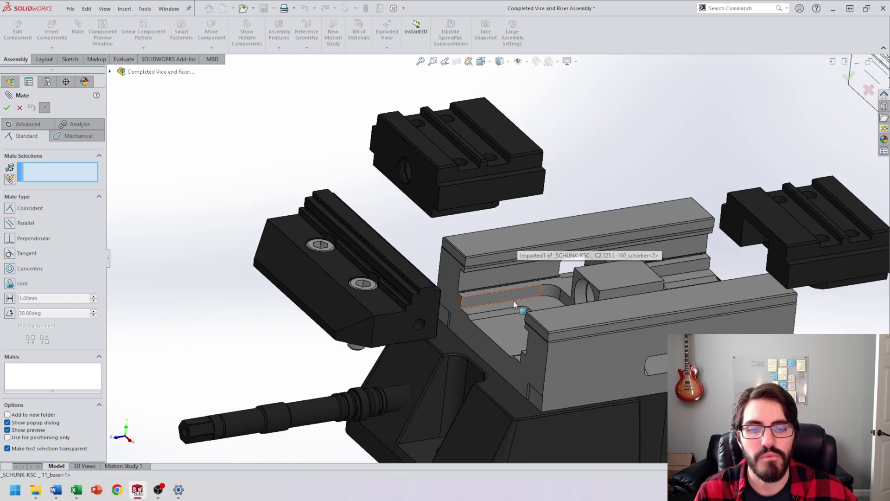
{"action": "scroll", "coordinate": [524, 358], "scroll_direction": "up", "scroll_amount": 3}
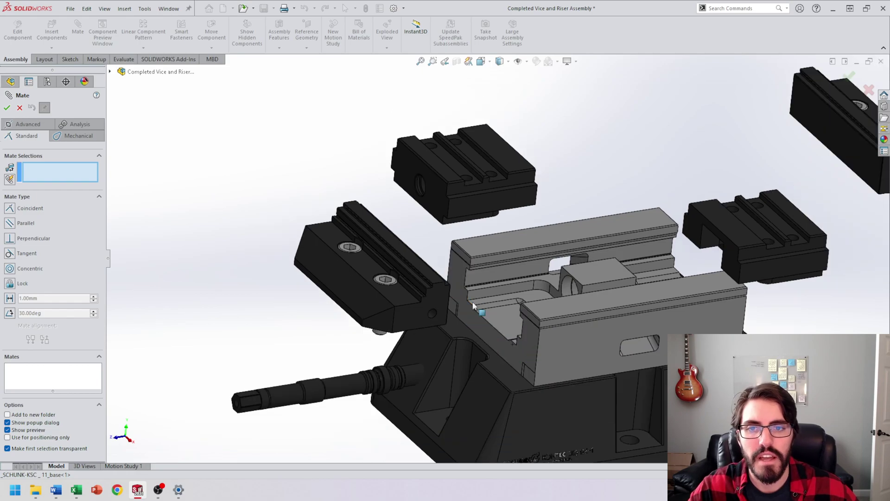
{"action": "scroll", "coordinate": [452, 190], "scroll_direction": "down", "scroll_amount": 5}
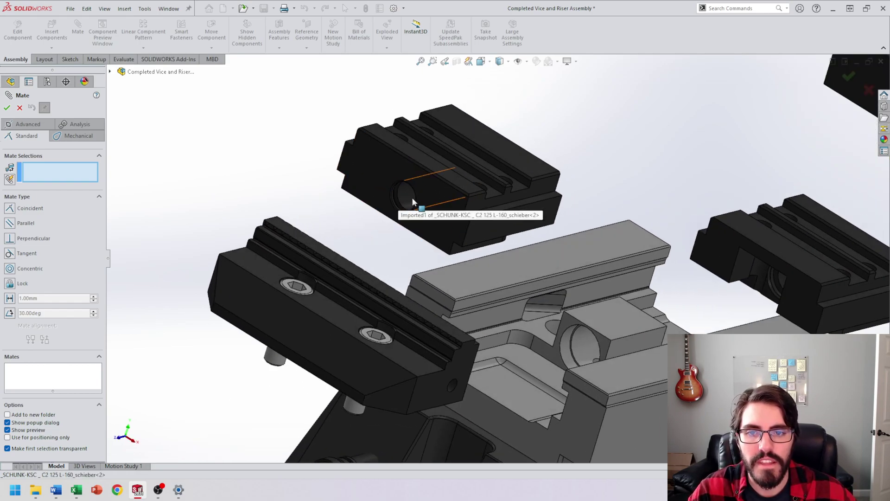
{"action": "left_click", "coordinate": [407, 198]}
{"action": "scroll", "coordinate": [608, 315], "scroll_direction": "up", "scroll_amount": 3}
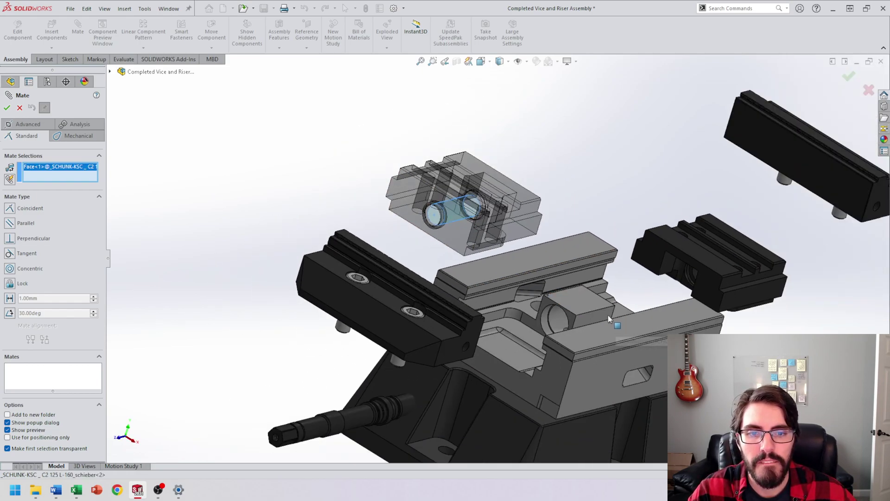
{"action": "scroll", "coordinate": [533, 316], "scroll_direction": "down", "scroll_amount": 5}
{"action": "middle_click_drag", "start_coordinate": [532, 319], "coordinate": [519, 310]}
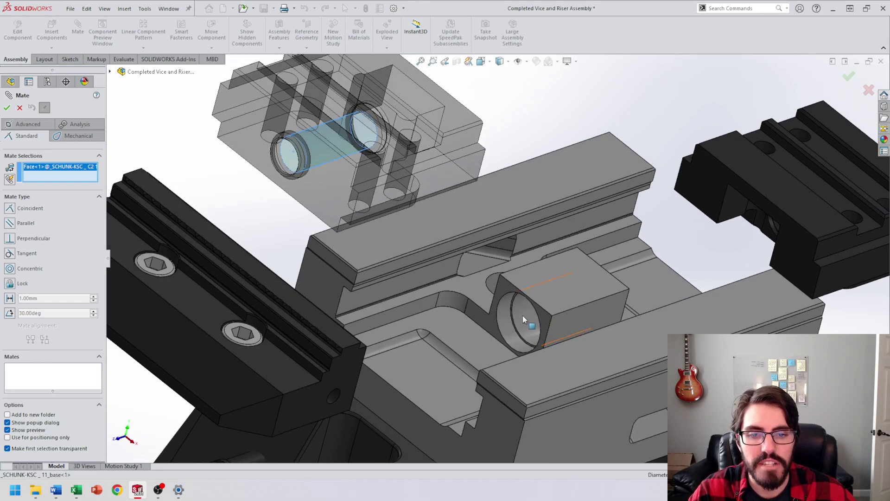
{"action": "middle_click_drag", "start_coordinate": [518, 313], "coordinate": [519, 305]}
{"action": "left_click", "coordinate": [521, 309]}
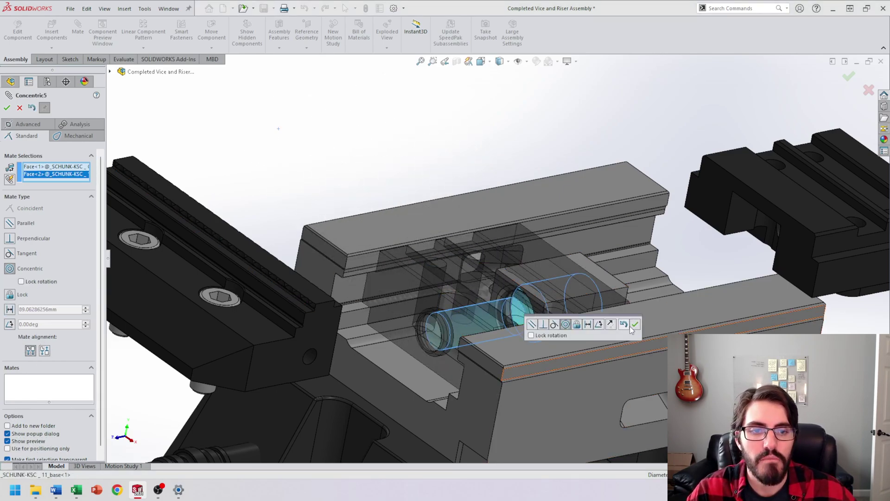
{"action": "middle_click_drag", "start_coordinate": [493, 216], "coordinate": [459, 219]}
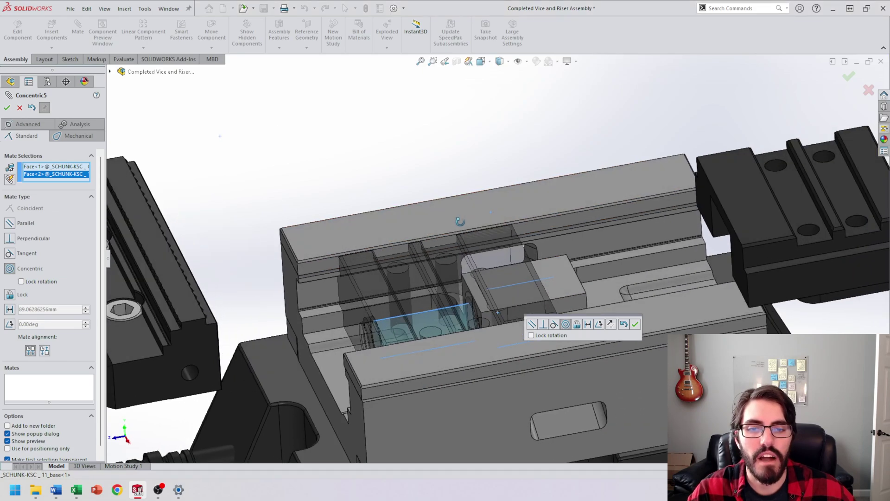
{"action": "left_click", "coordinate": [635, 324]}
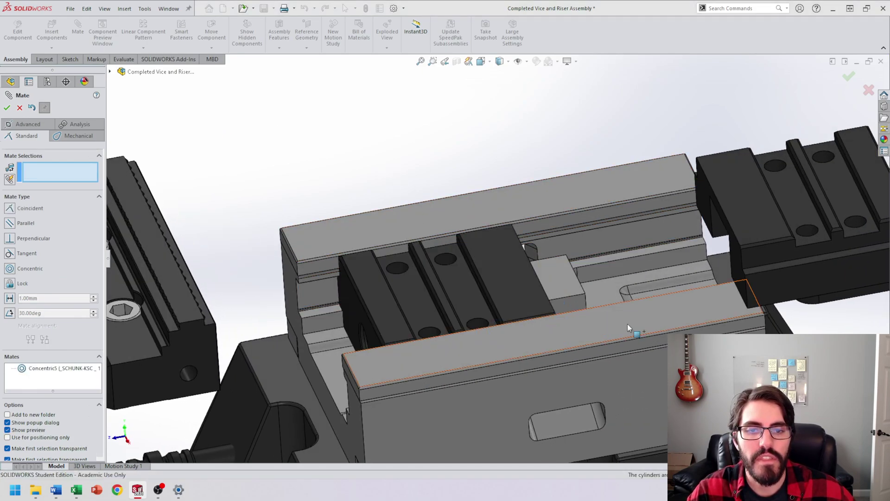
Move the axle-side slide along the bore axis toward the axle end of the vise base
{"action": "scroll", "coordinate": [490, 300], "scroll_direction": "up", "scroll_amount": 3}
{"action": "scroll", "coordinate": [452, 289], "scroll_direction": "down", "scroll_amount": 1}
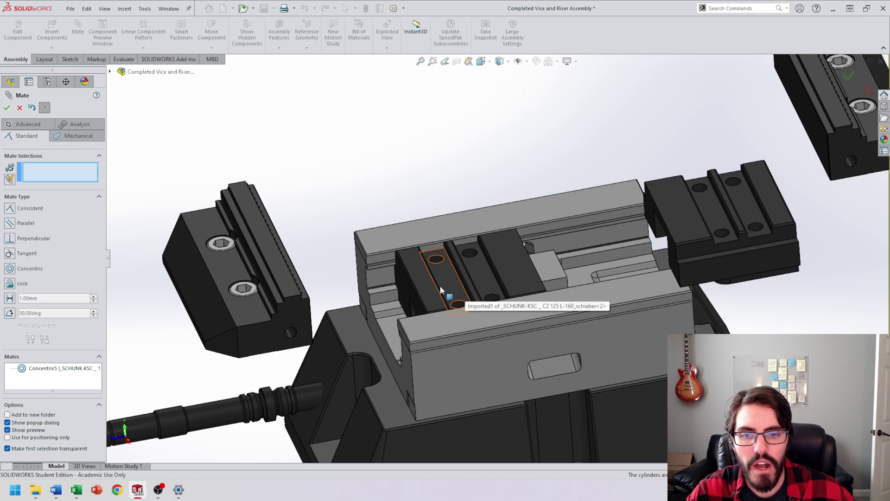
{"action": "left_click_drag", "start_coordinate": [440, 285], "coordinate": [389, 272]}
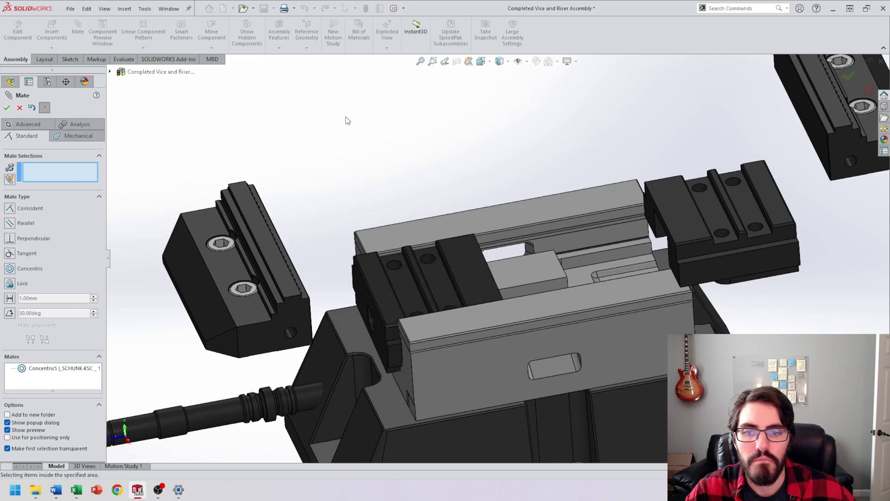
Add a coincident mate between the top faces of the axle-side slide and the base rail, and move the slide further outward
{"action": "middle_click_drag", "start_coordinate": [569, 317], "coordinate": [549, 291]}
{"action": "middle_click_drag", "start_coordinate": [457, 260], "coordinate": [457, 258]}
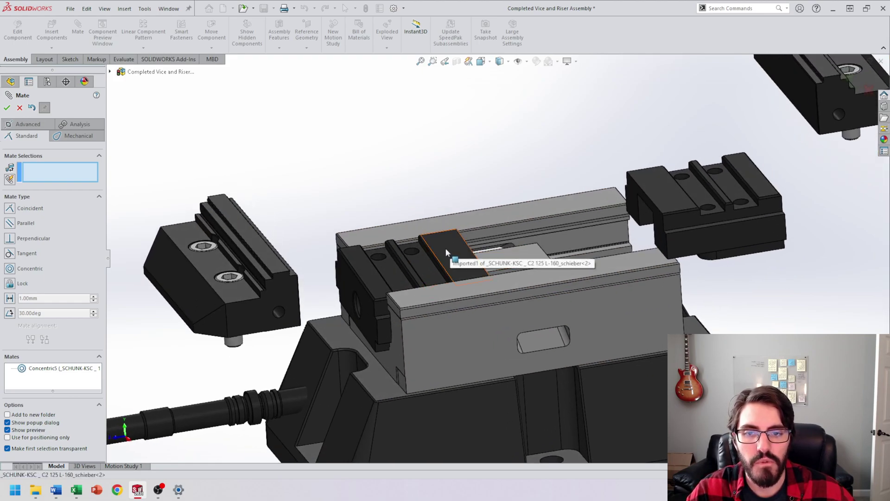
{"action": "left_click", "coordinate": [446, 249]}
{"action": "middle_click_drag", "start_coordinate": [528, 358], "coordinate": [522, 339]}
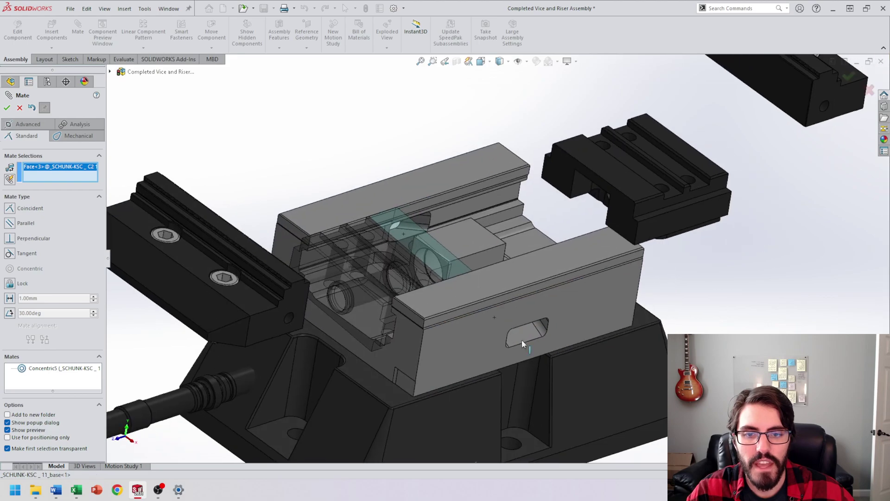
{"action": "left_click", "coordinate": [481, 284]}
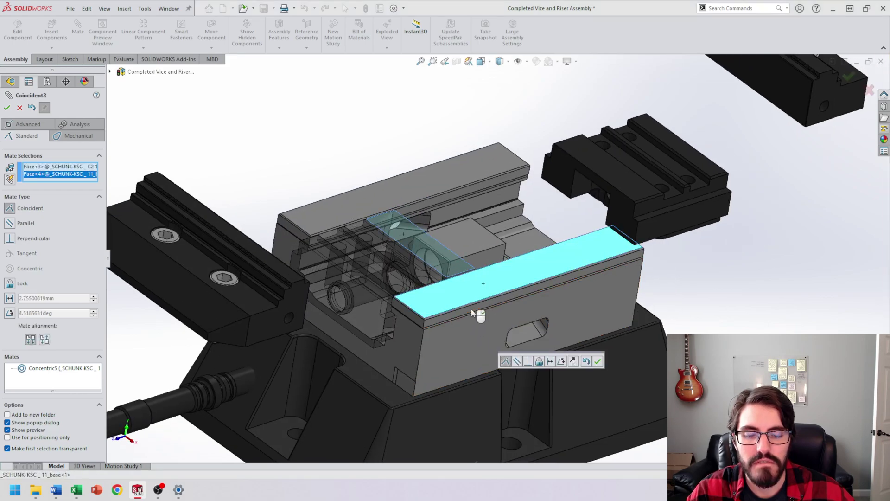
{"action": "middle_click_drag", "start_coordinate": [482, 311], "coordinate": [448, 297]}
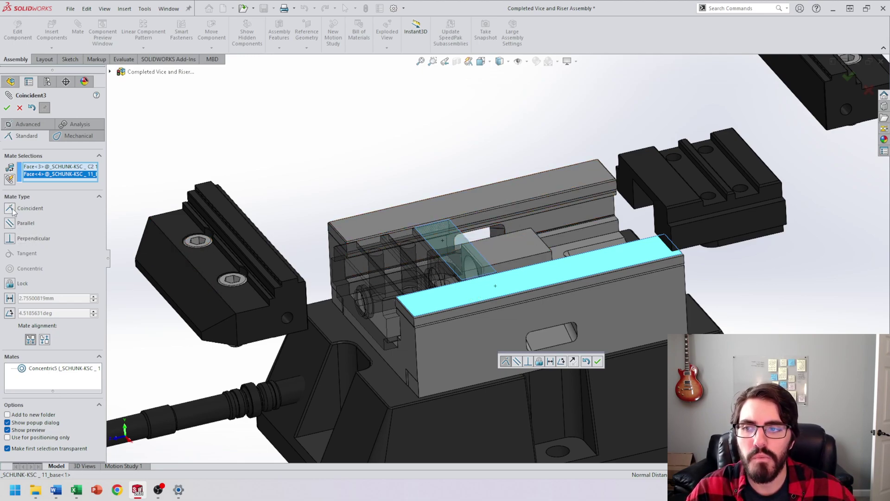
{"action": "left_click", "coordinate": [598, 361]}
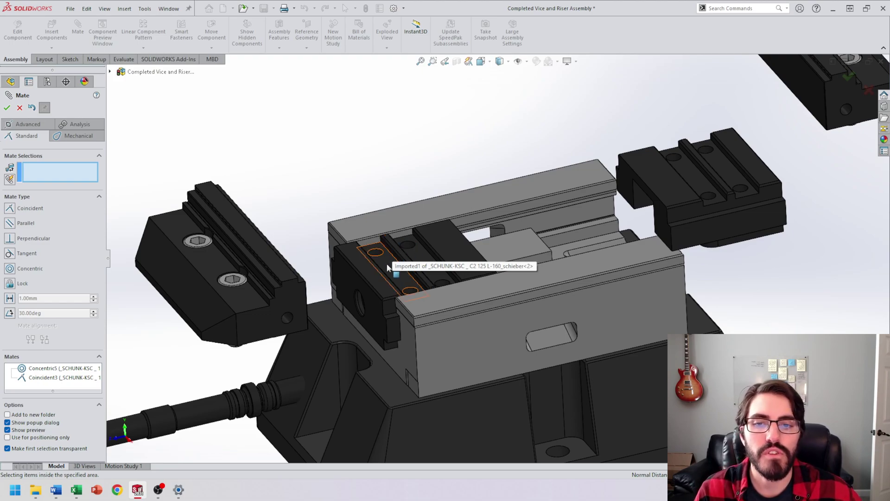
{"action": "left_click_drag", "start_coordinate": [387, 268], "coordinate": [364, 258]}
{"action": "scroll", "coordinate": [501, 258], "scroll_direction": "up", "scroll_amount": 3}
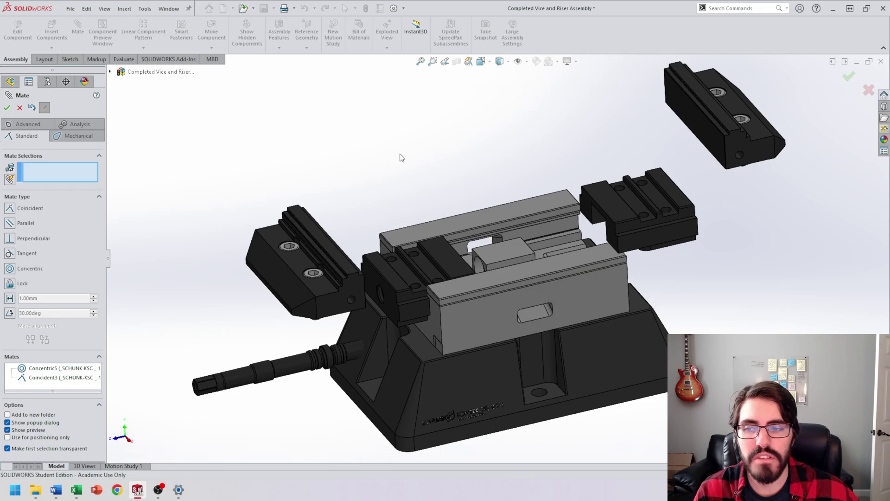
Add a concentric mate between the bore of the opposite slide and the bore in the vise base's centre block
{"action": "middle_click_drag", "start_coordinate": [518, 256], "coordinate": [431, 292]}
{"action": "scroll", "coordinate": [557, 226], "scroll_direction": "down", "scroll_amount": 6}
{"action": "left_click", "coordinate": [574, 227]}
{"action": "left_click", "coordinate": [304, 258]}
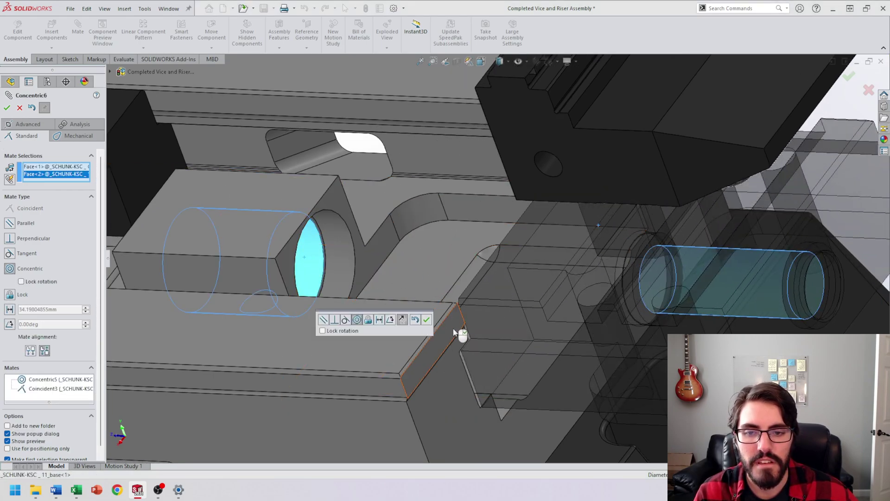
{"action": "left_click", "coordinate": [426, 320]}
Add a coincident mate between the opposite slide's top face and the base rail's top face, and move the slide inward along the base
{"action": "middle_click_drag", "start_coordinate": [486, 285], "coordinate": [521, 263]}
{"action": "left_click", "coordinate": [514, 225]}
{"action": "middle_click_drag", "start_coordinate": [515, 232], "coordinate": [429, 310]}
{"action": "left_click", "coordinate": [391, 327]}
{"action": "left_click", "coordinate": [378, 342]}
{"action": "key", "text": "f"}
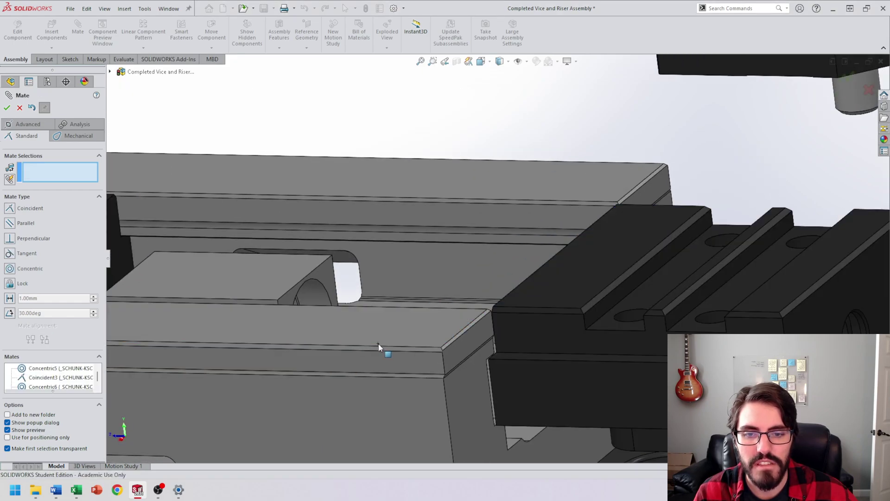
{"action": "middle_click_drag", "start_coordinate": [543, 306], "coordinate": [548, 306]}
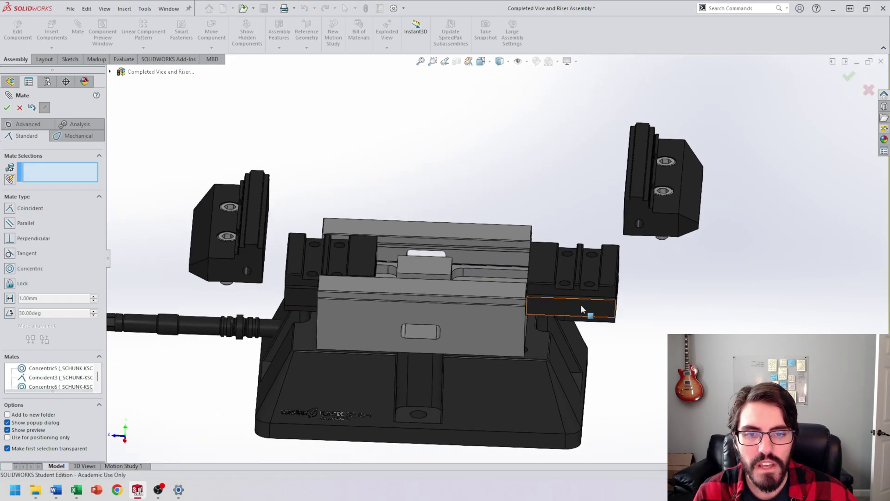
{"action": "left_click_drag", "start_coordinate": [580, 304], "coordinate": [538, 297]}
Add a concentric mate between an inner bolt hole of the axle-side slide and the matching bolt shank of its jaw
{"action": "middle_click_drag", "start_coordinate": [537, 296], "coordinate": [336, 204]}
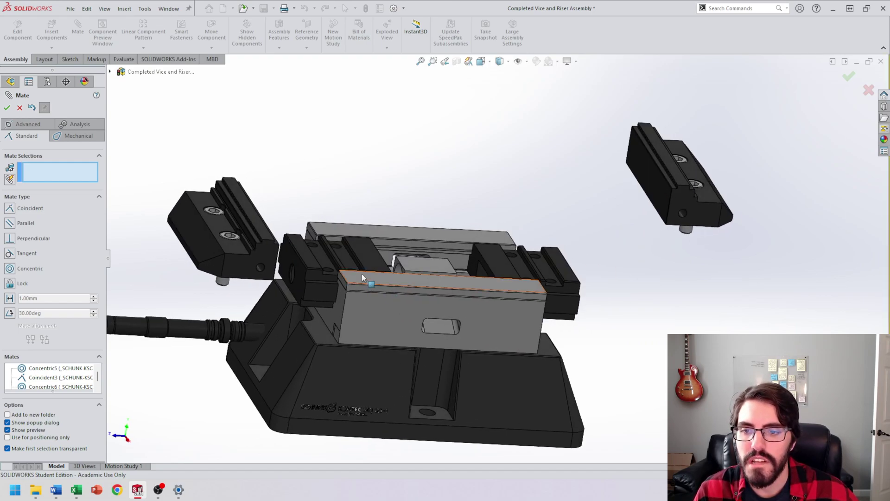
{"action": "middle_click_drag", "start_coordinate": [362, 277], "coordinate": [362, 244]}
{"action": "scroll", "coordinate": [316, 241], "scroll_direction": "down", "scroll_amount": 5}
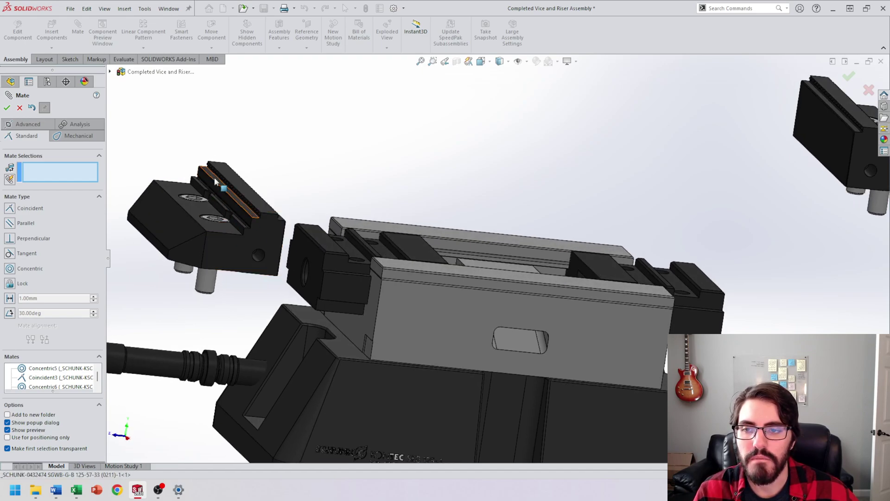
{"action": "middle_click_drag", "start_coordinate": [228, 204], "coordinate": [326, 270]}
{"action": "scroll", "coordinate": [394, 234], "scroll_direction": "down", "scroll_amount": 4}
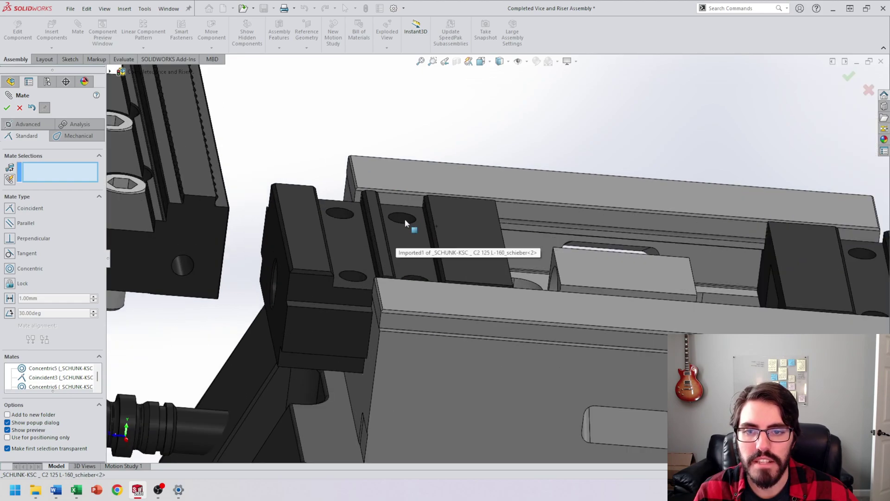
{"action": "middle_click_drag", "start_coordinate": [421, 293], "coordinate": [294, 250]}
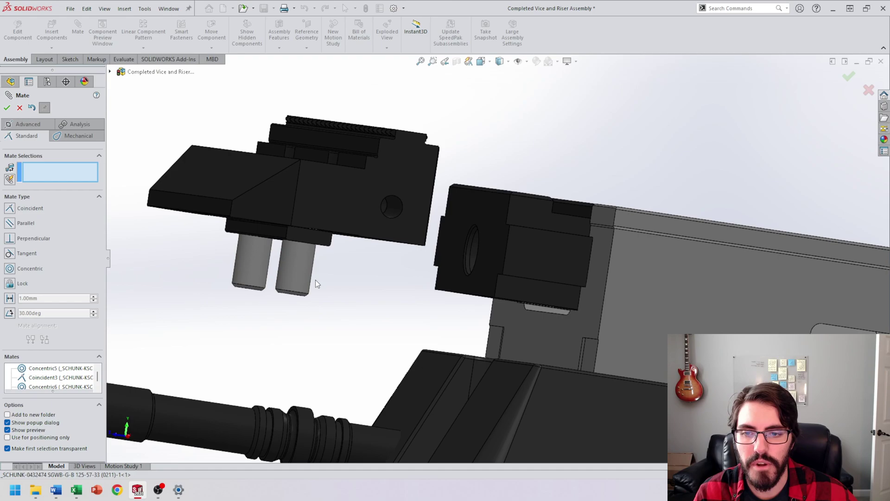
{"action": "scroll", "coordinate": [536, 216], "scroll_direction": "up", "scroll_amount": 3}
{"action": "middle_click_drag", "start_coordinate": [508, 252], "coordinate": [546, 272]}
{"action": "scroll", "coordinate": [573, 191], "scroll_direction": "down", "scroll_amount": 2}
{"action": "middle_click_drag", "start_coordinate": [573, 191], "coordinate": [573, 229]}
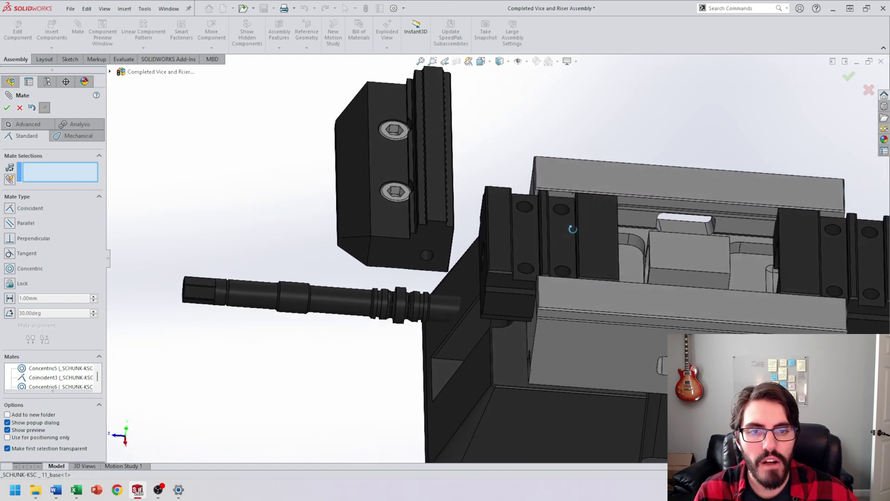
{"action": "scroll", "coordinate": [572, 228], "scroll_direction": "down", "scroll_amount": 3}
{"action": "left_click", "coordinate": [546, 213]}
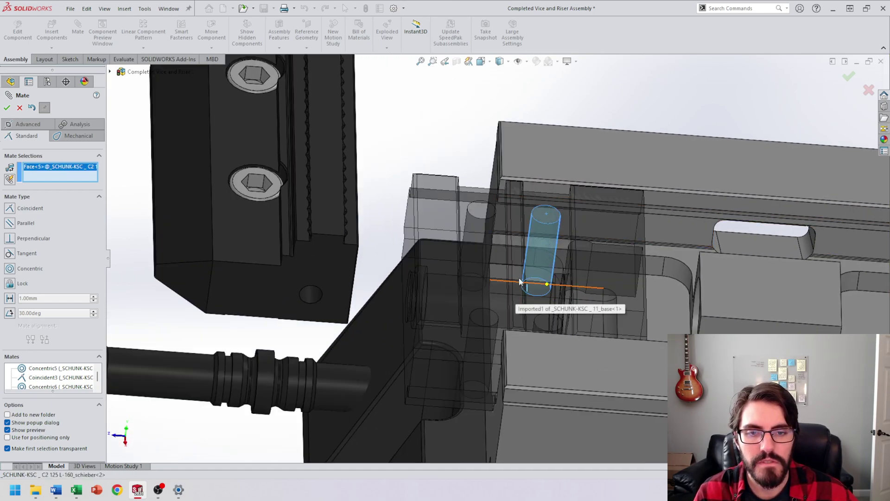
{"action": "middle_click_drag", "start_coordinate": [519, 281], "coordinate": [530, 225]}
{"action": "scroll", "coordinate": [538, 248], "scroll_direction": "up", "scroll_amount": 1}
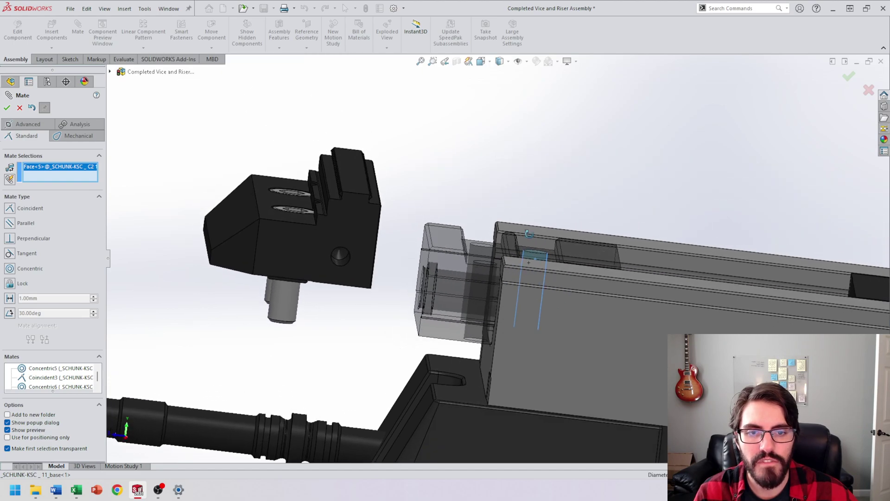
{"action": "middle_click_drag", "start_coordinate": [325, 290], "coordinate": [356, 270]}
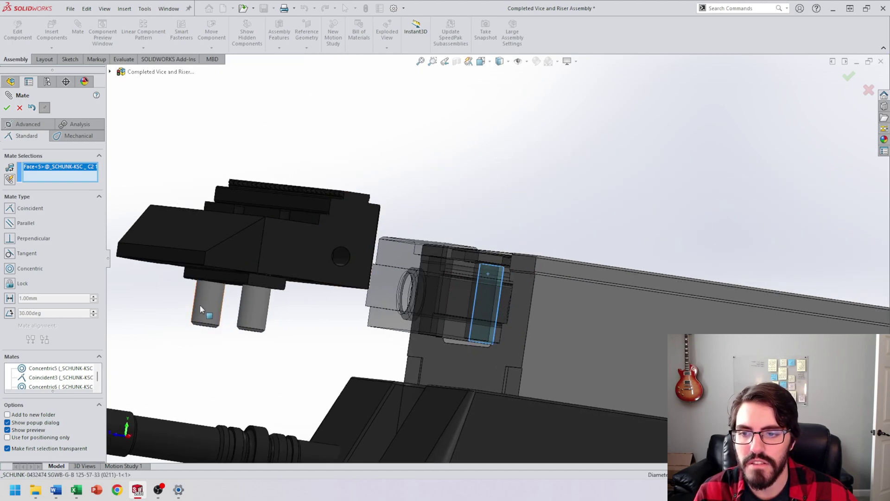
{"action": "left_click", "coordinate": [207, 304]}
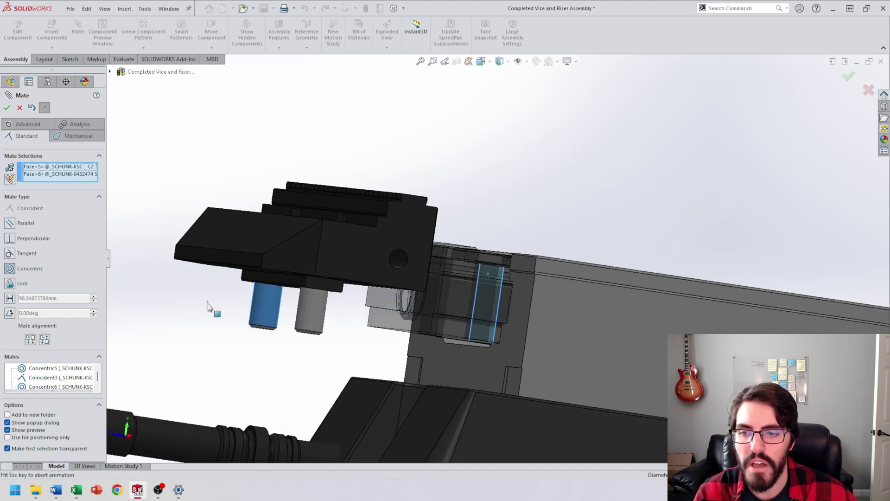
{"action": "left_click", "coordinate": [322, 343]}
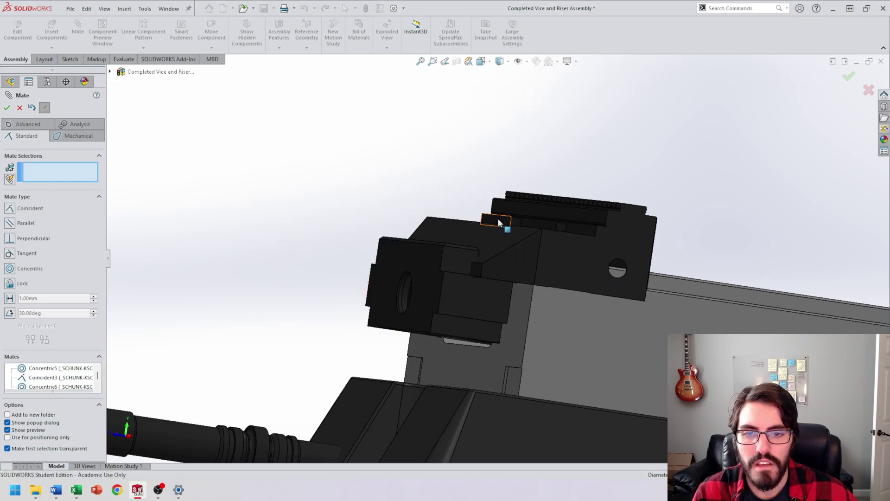
Move the axle-side jaw clear of its slide and add a concentric mate between its other bolt and the slide's other inner hole
{"action": "middle_click_drag", "start_coordinate": [496, 224], "coordinate": [493, 285]}
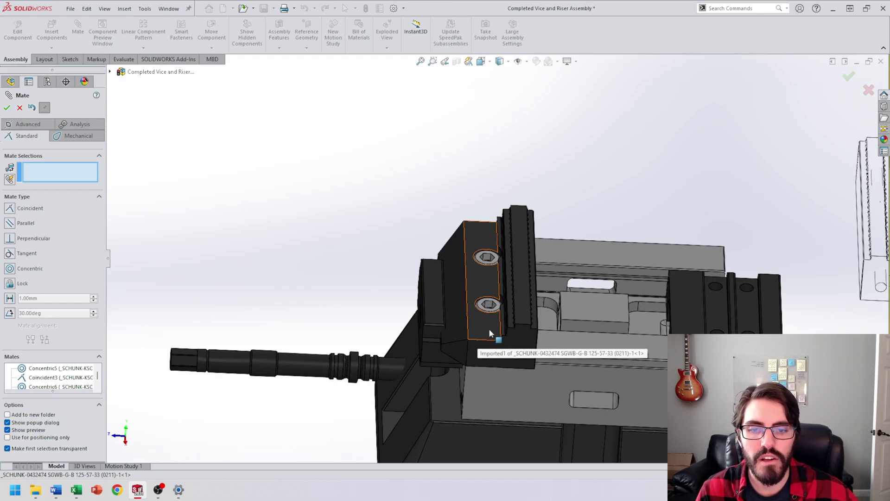
{"action": "left_click_drag", "start_coordinate": [489, 330], "coordinate": [322, 177]}
{"action": "middle_click_drag", "start_coordinate": [419, 330], "coordinate": [378, 322]}
{"action": "scroll", "coordinate": [453, 347], "scroll_direction": "down", "scroll_amount": 3}
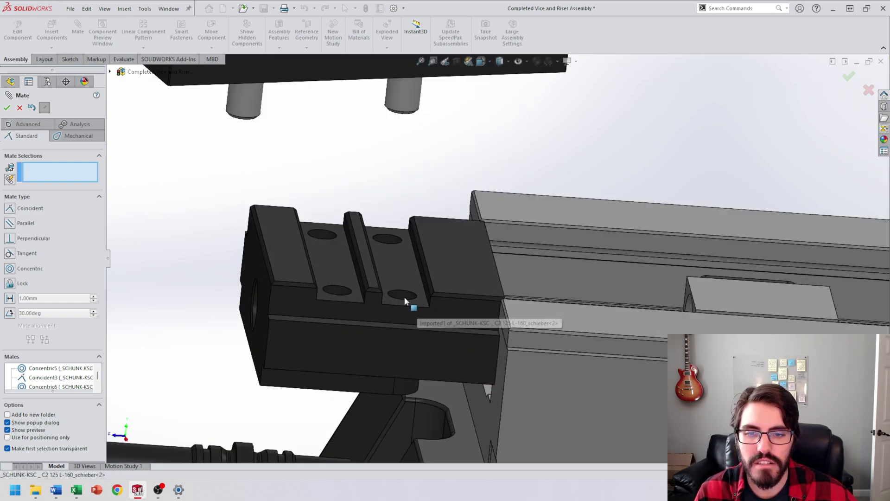
{"action": "left_click", "coordinate": [399, 296]}
{"action": "scroll", "coordinate": [399, 294], "scroll_direction": "up", "scroll_amount": 2}
{"action": "scroll", "coordinate": [368, 174], "scroll_direction": "down", "scroll_amount": 1}
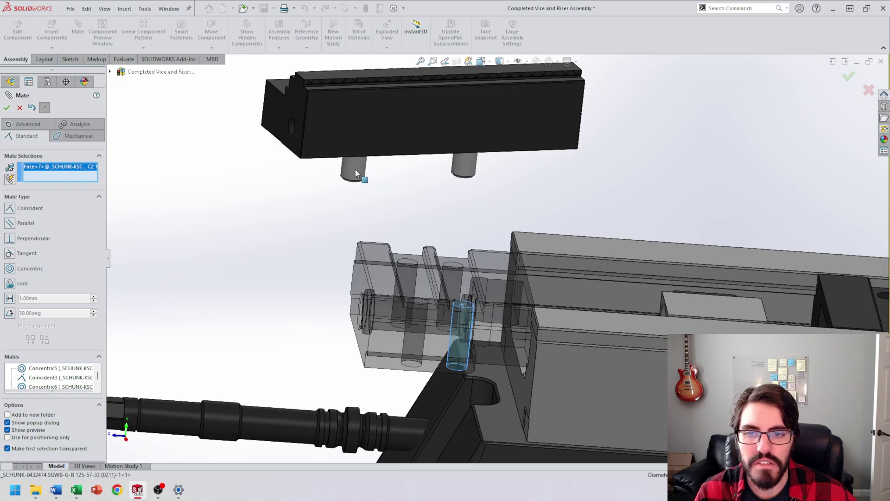
{"action": "left_click", "coordinate": [356, 173]}
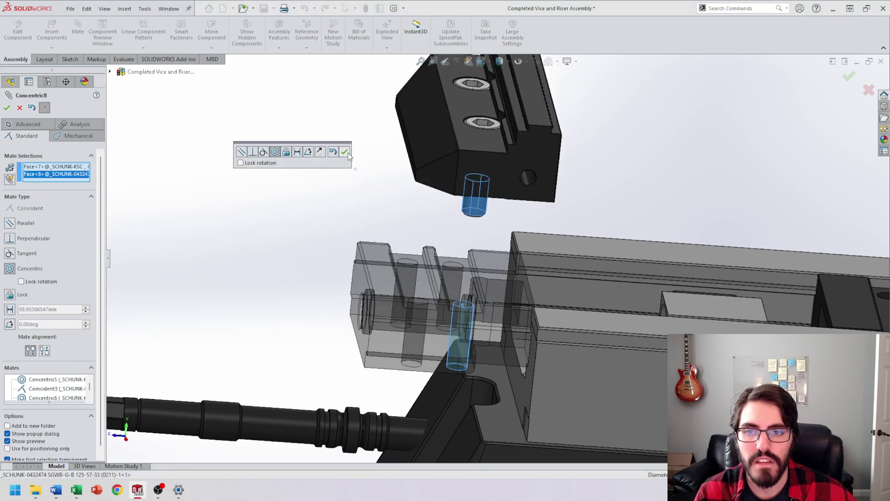
{"action": "left_click", "coordinate": [344, 152]}
Add a coincident mate between the axle-side slide's top face and the jaw's underside, and move the joined parts toward the base
{"action": "mouse_move", "coordinate": [470, 271]}
{"action": "middle_mouse_down"}
{"action": "mouse_move", "coordinate": [471, 213]}
{"action": "mouse_move", "coordinate": [471, 256]}
{"action": "middle_mouse_up"}
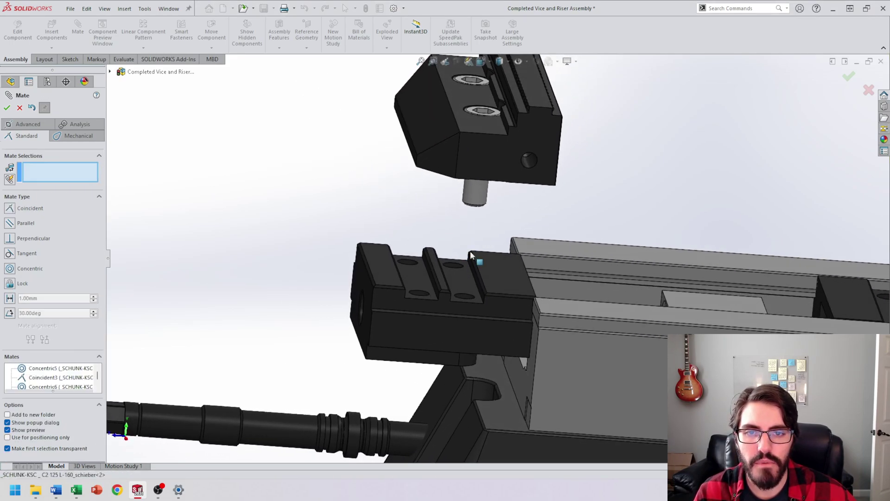
{"action": "left_click_drag", "start_coordinate": [467, 138], "coordinate": [422, 132]}
{"action": "middle_click_drag", "start_coordinate": [449, 306], "coordinate": [459, 194]}
{"action": "left_click", "coordinate": [459, 288]}
{"action": "left_click", "coordinate": [466, 193]}
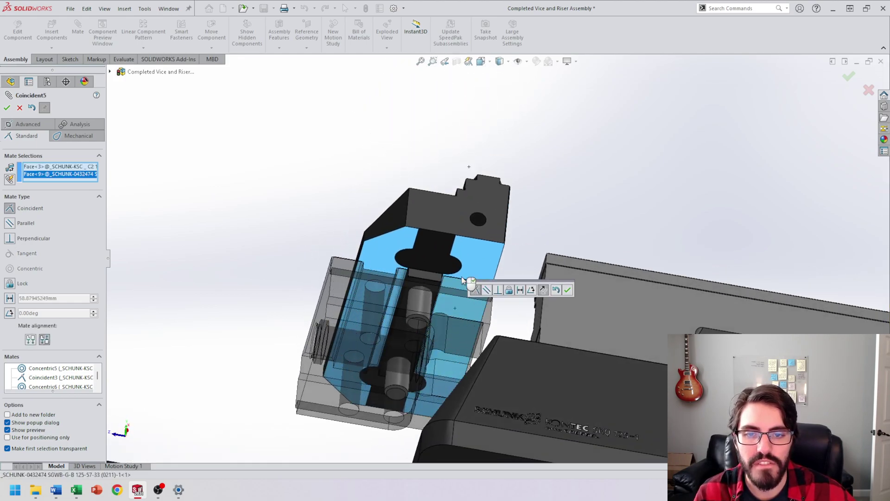
{"action": "middle_click_drag", "start_coordinate": [447, 340], "coordinate": [438, 312]}
{"action": "left_click", "coordinate": [568, 290]}
{"action": "left_click_drag", "start_coordinate": [448, 280], "coordinate": [522, 307]}
Add a concentric mate between an inner bolt hole of the opposite slide and the matching bolt of the remaining jaw
{"action": "scroll", "coordinate": [524, 307], "scroll_direction": "up", "scroll_amount": 8}
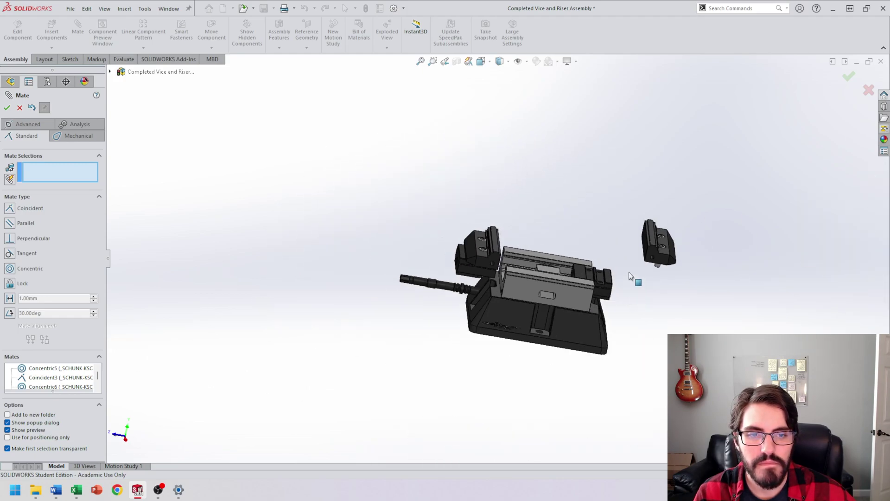
{"action": "scroll", "coordinate": [629, 275], "scroll_direction": "down", "scroll_amount": 6}
{"action": "middle_click_drag", "start_coordinate": [554, 272], "coordinate": [654, 237]}
{"action": "left_click", "coordinate": [498, 274]}
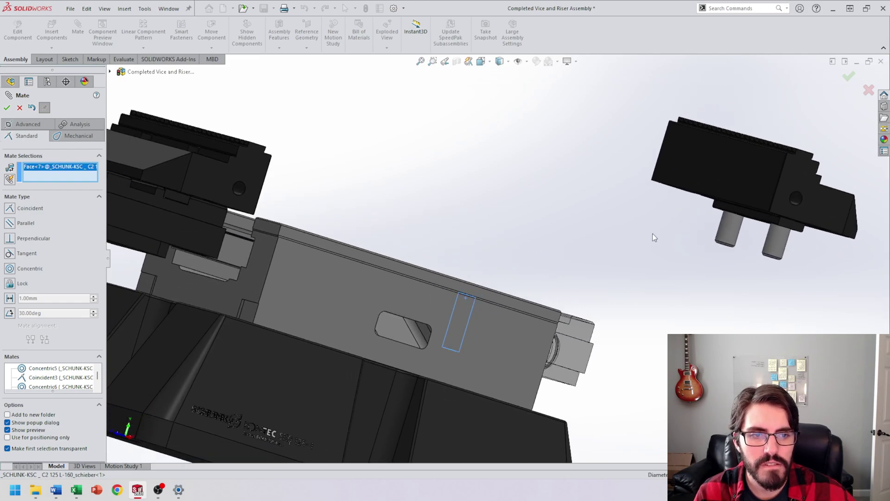
{"action": "left_click", "coordinate": [733, 231]}
{"action": "left_click", "coordinate": [747, 320]}
Move the opposite jaw and slide outward and add a concentric mate between the jaw's second bolt and the slide's other inner hole
{"action": "middle_click_drag", "start_coordinate": [670, 267], "coordinate": [501, 243]}
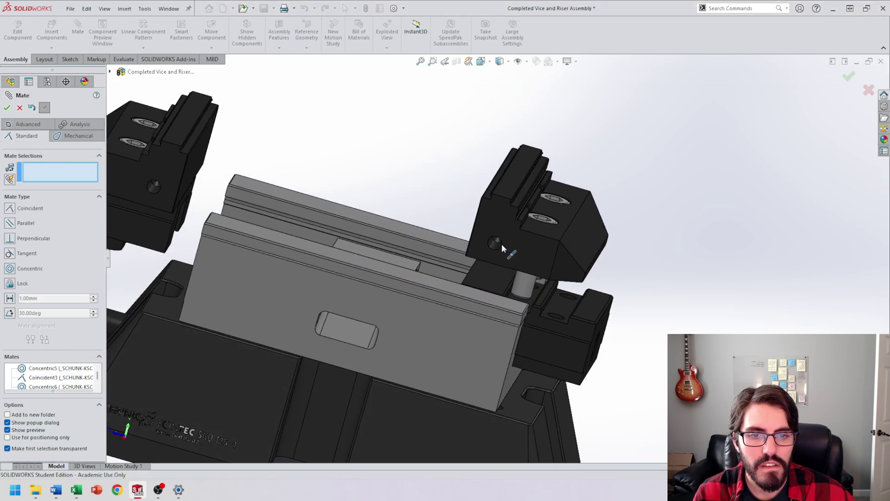
{"action": "left_click_drag", "start_coordinate": [574, 254], "coordinate": [577, 245]}
{"action": "left_click", "coordinate": [598, 292]}
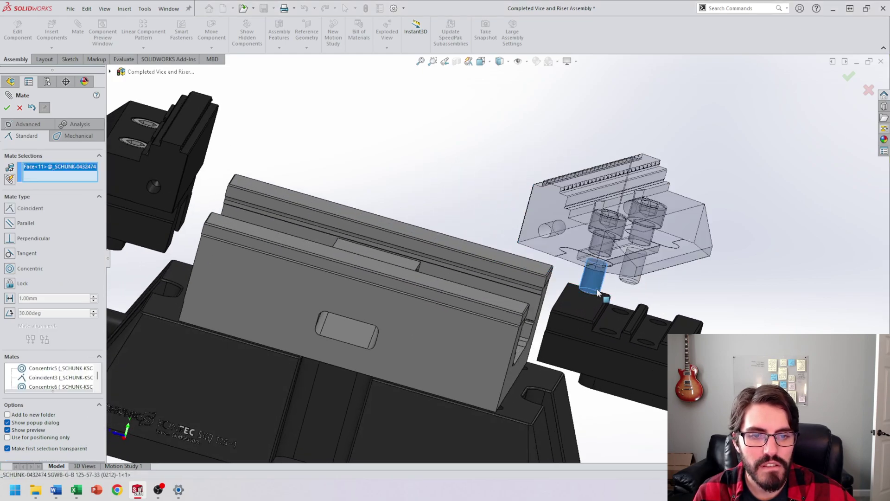
{"action": "scroll", "coordinate": [618, 318], "scroll_direction": "up", "scroll_amount": 1}
{"action": "middle_click_drag", "start_coordinate": [619, 320], "coordinate": [604, 337]}
{"action": "scroll", "coordinate": [574, 313], "scroll_direction": "down", "scroll_amount": 3}
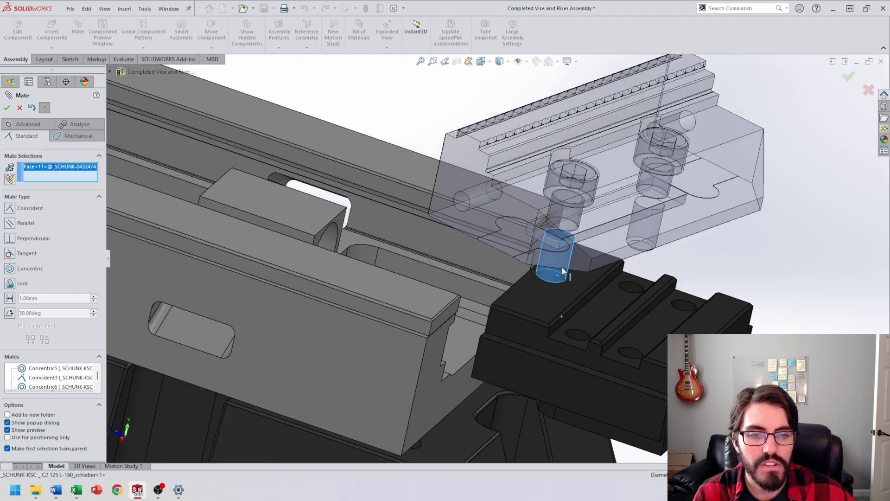
{"action": "middle_click_drag", "start_coordinate": [565, 301], "coordinate": [568, 273]}
{"action": "scroll", "coordinate": [575, 320], "scroll_direction": "down", "scroll_amount": 4}
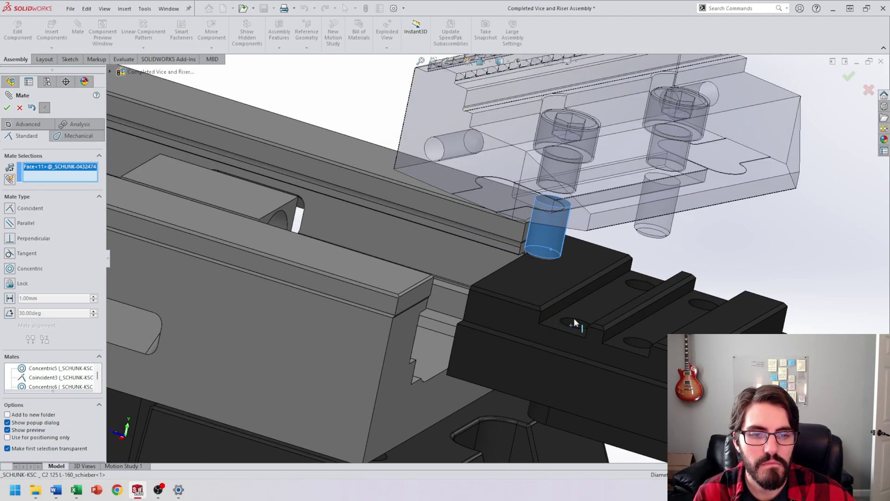
{"action": "left_click", "coordinate": [566, 316]}
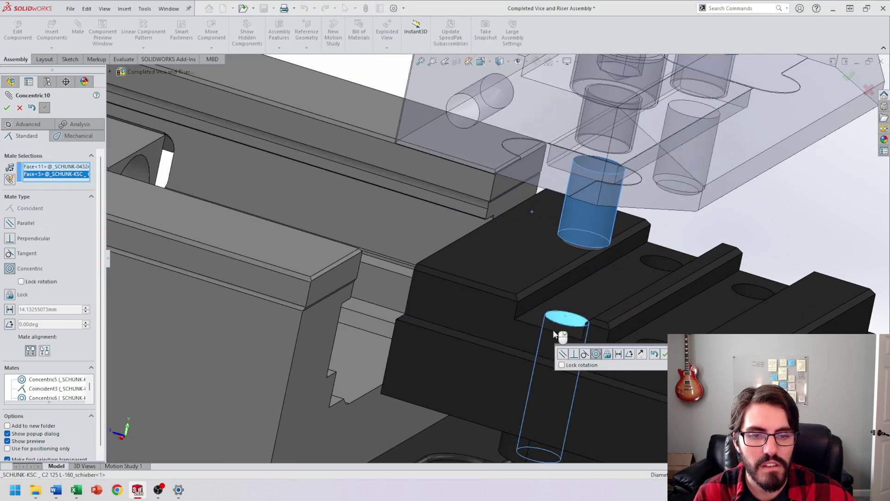
{"action": "middle_click_drag", "start_coordinate": [527, 363], "coordinate": [528, 356]}
{"action": "scroll", "coordinate": [557, 345], "scroll_direction": "up", "scroll_amount": 3}
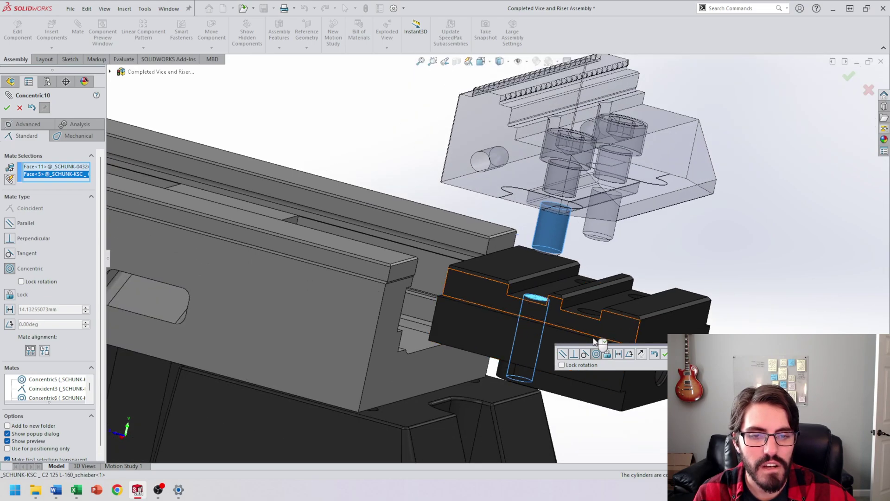
{"action": "left_click", "coordinate": [664, 354]}
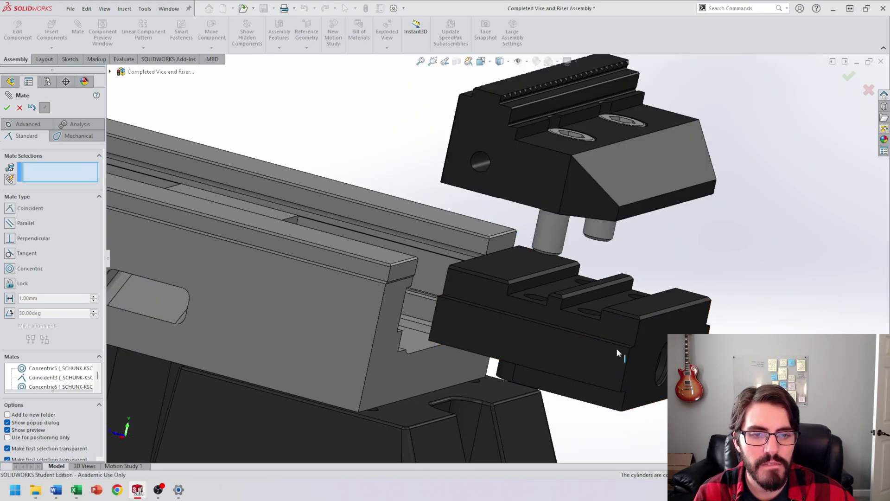
Add a coincident mate between the opposite slide's top face and the underside of its jaw
{"action": "left_click", "coordinate": [505, 276]}
{"action": "middle_click_drag", "start_coordinate": [539, 317], "coordinate": [547, 255]}
{"action": "left_click", "coordinate": [506, 159]}
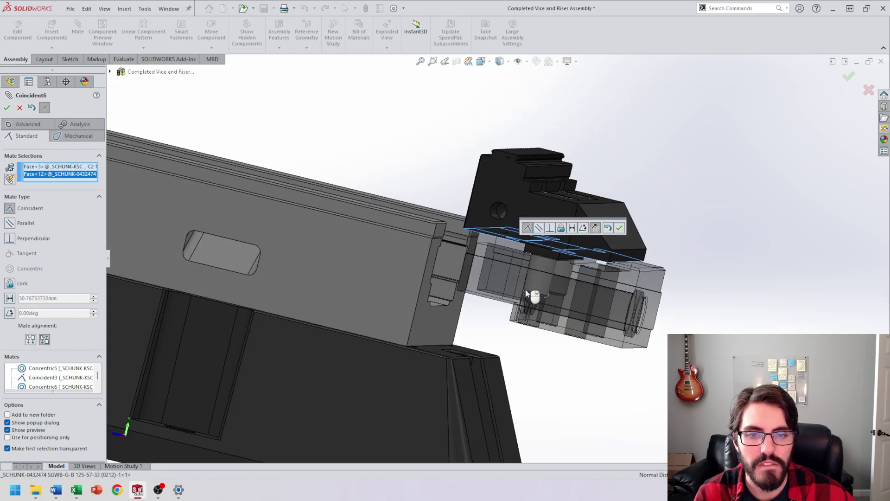
{"action": "left_click", "coordinate": [619, 228]}
Move both jaw-and-slide pairs outward and back inward along the base to test their travel, leaving them over the rail ends
{"action": "middle_click_drag", "start_coordinate": [358, 262], "coordinate": [388, 272]}
{"action": "scroll", "coordinate": [388, 272], "scroll_direction": "up", "scroll_amount": 6}
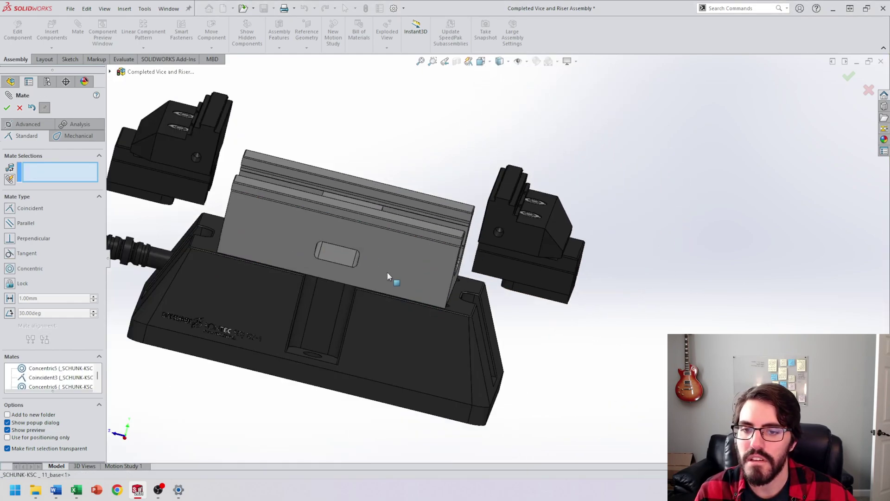
{"action": "scroll", "coordinate": [513, 229], "scroll_direction": "down", "scroll_amount": 2}
{"action": "left_click_drag", "start_coordinate": [501, 272], "coordinate": [518, 277]}
{"action": "left_click_drag", "start_coordinate": [246, 207], "coordinate": [193, 194]}
{"action": "left_click_drag", "start_coordinate": [536, 272], "coordinate": [603, 289]}
{"action": "left_click_drag", "start_coordinate": [165, 161], "coordinate": [358, 202]}
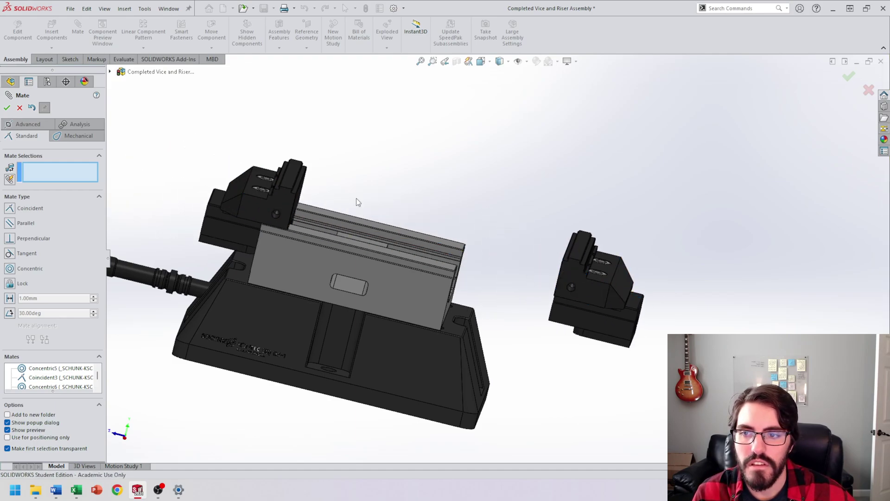
{"action": "left_click_drag", "start_coordinate": [635, 284], "coordinate": [528, 258]}
Add a concentric mate between the axle's shaft and the bore in the base's centre block, and move the axle-side jaw inward
{"action": "middle_click_drag", "start_coordinate": [422, 179], "coordinate": [313, 190]}
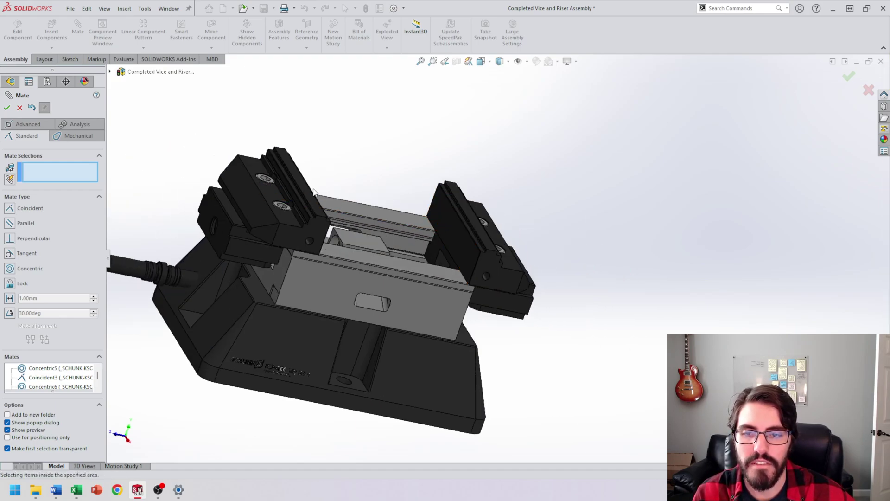
{"action": "middle_click_drag", "start_coordinate": [403, 220], "coordinate": [346, 248]}
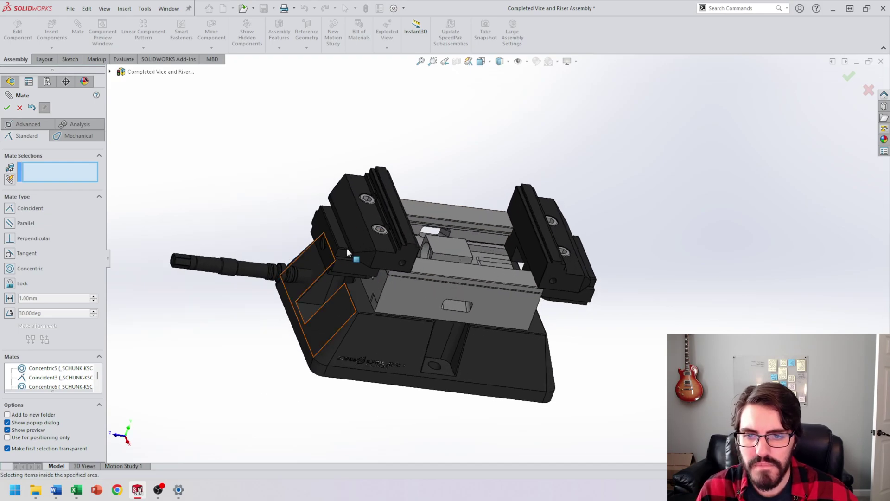
{"action": "scroll", "coordinate": [211, 269], "scroll_direction": "down", "scroll_amount": 6}
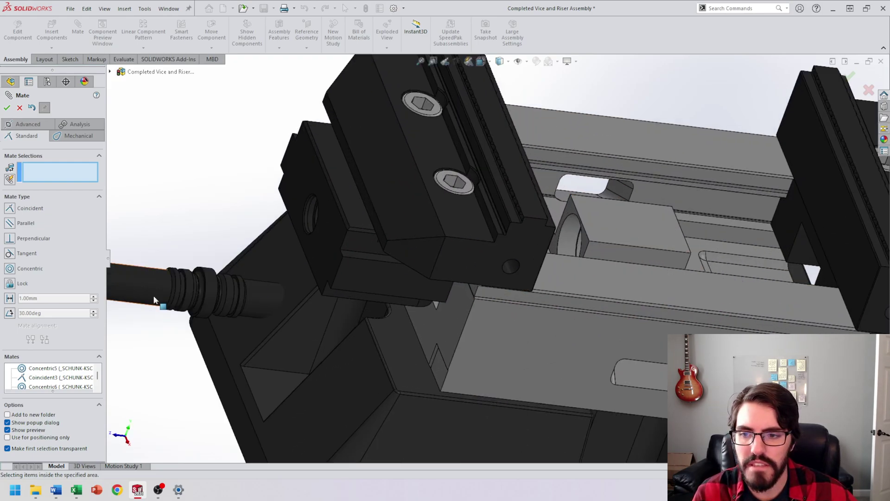
{"action": "left_click", "coordinate": [143, 294]}
{"action": "scroll", "coordinate": [143, 294], "scroll_direction": "up", "scroll_amount": 5}
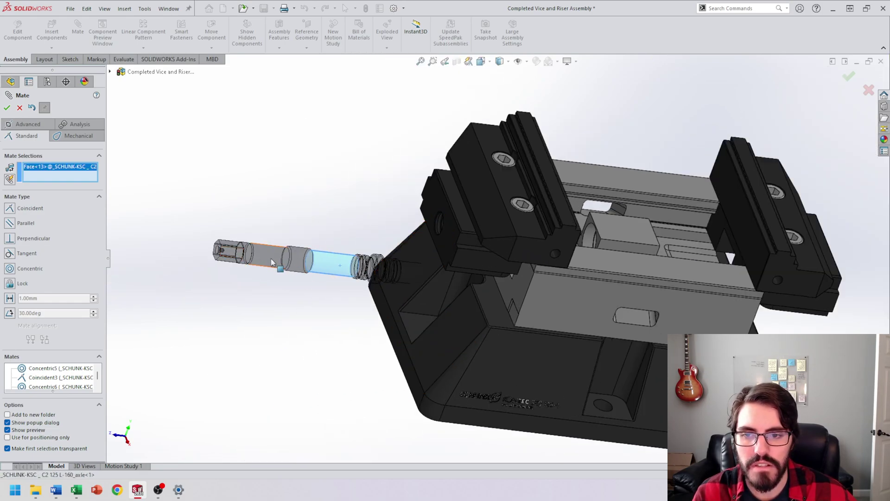
{"action": "scroll", "coordinate": [540, 254], "scroll_direction": "down", "scroll_amount": 8}
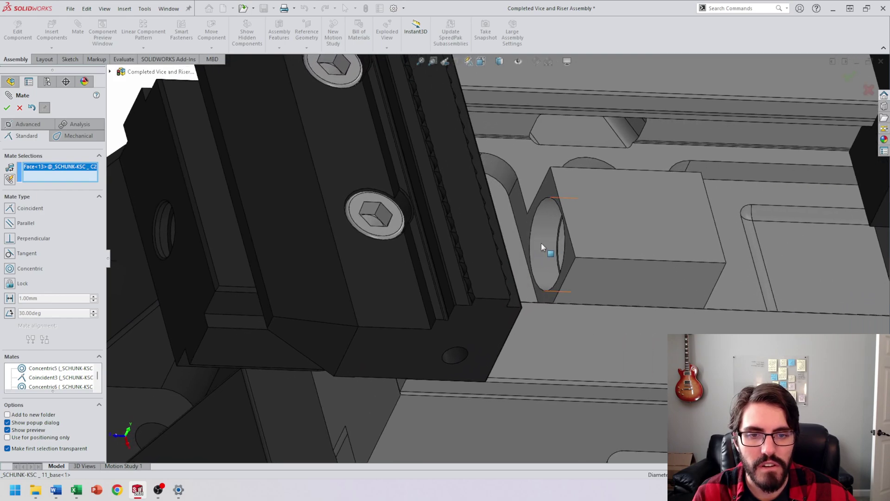
{"action": "left_click", "coordinate": [541, 245]}
{"action": "scroll", "coordinate": [585, 294], "scroll_direction": "up", "scroll_amount": 5}
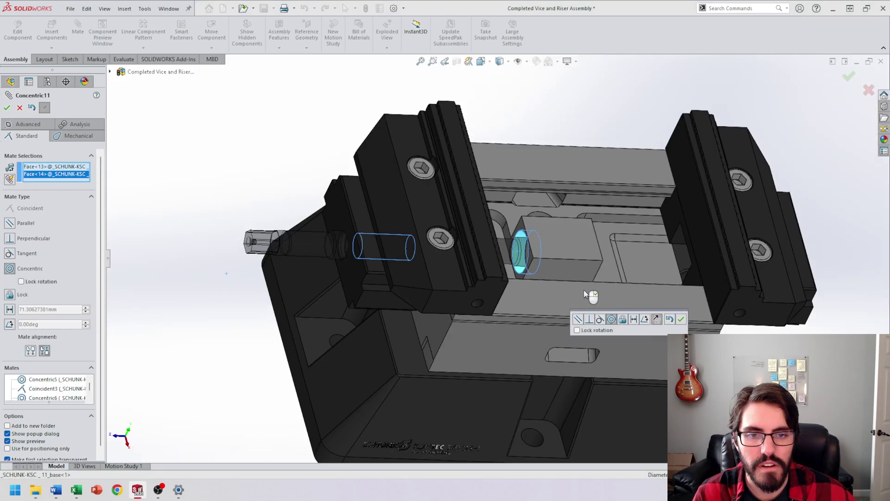
{"action": "left_click", "coordinate": [681, 319]}
{"action": "middle_click_drag", "start_coordinate": [463, 266], "coordinate": [431, 225]}
{"action": "left_click_drag", "start_coordinate": [343, 173], "coordinate": [428, 181]}
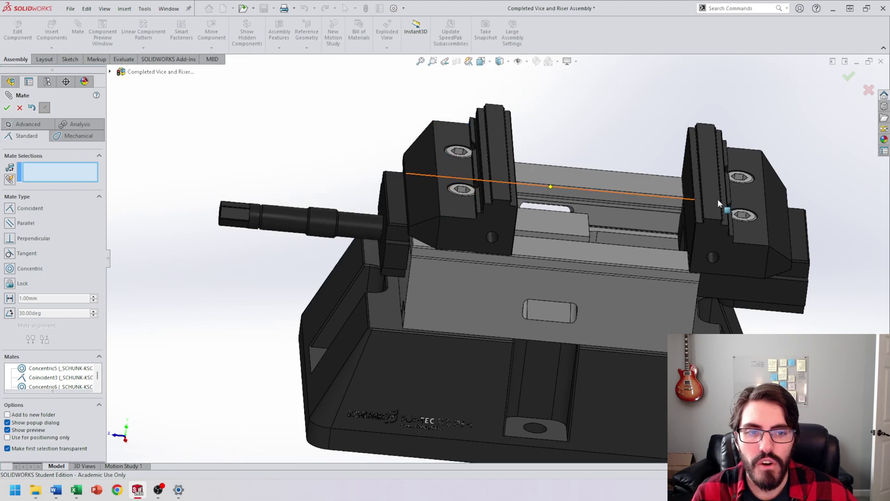
Move both jaws inward to leave a narrow gap, slide the axle further into the base, and finish mating
{"action": "left_click_drag", "start_coordinate": [720, 200], "coordinate": [620, 195]}
{"action": "left_click_drag", "start_coordinate": [453, 182], "coordinate": [475, 184]}
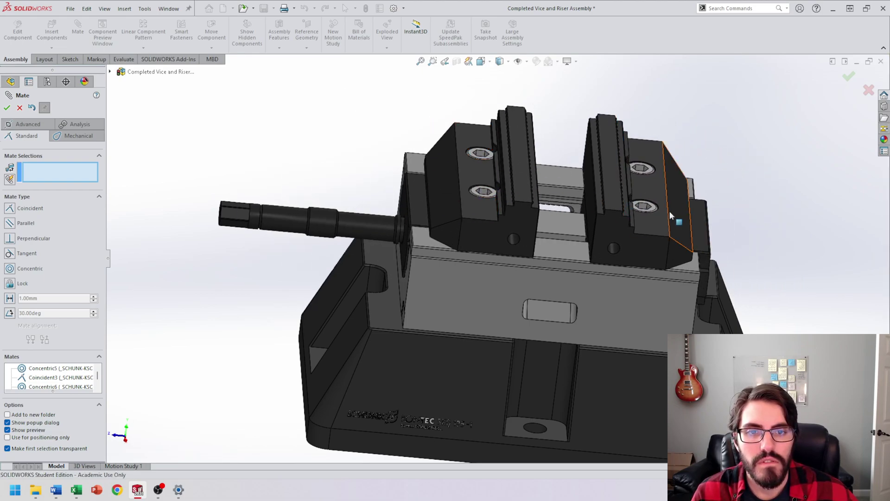
{"action": "left_click_drag", "start_coordinate": [669, 211], "coordinate": [643, 208]}
{"action": "left_click_drag", "start_coordinate": [293, 216], "coordinate": [334, 213]}
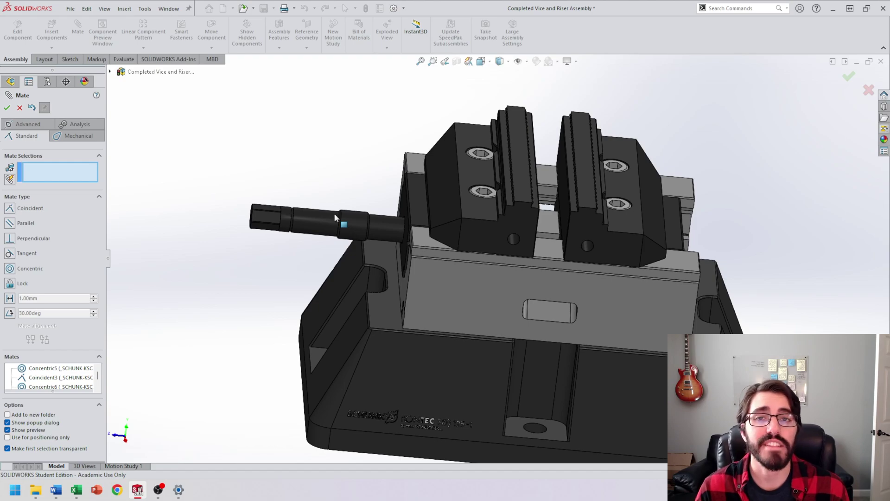
{"action": "left_click", "coordinate": [7, 108]}
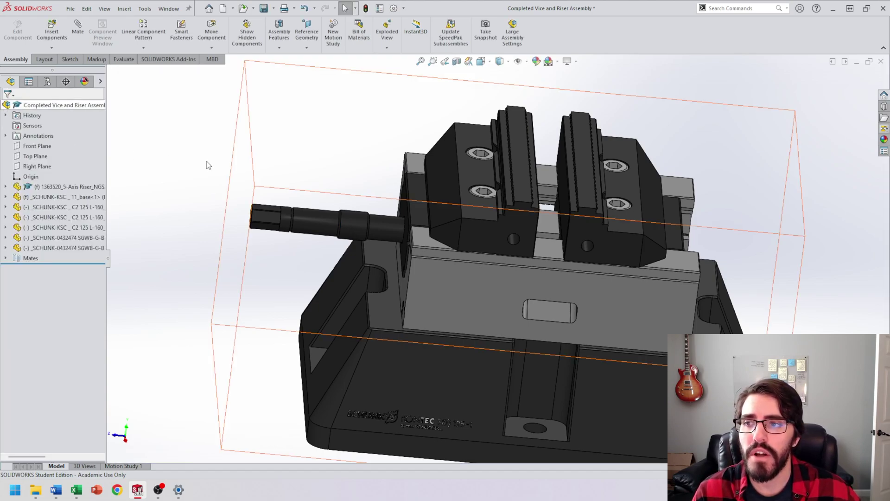
{"action": "left_click", "coordinate": [209, 165]}
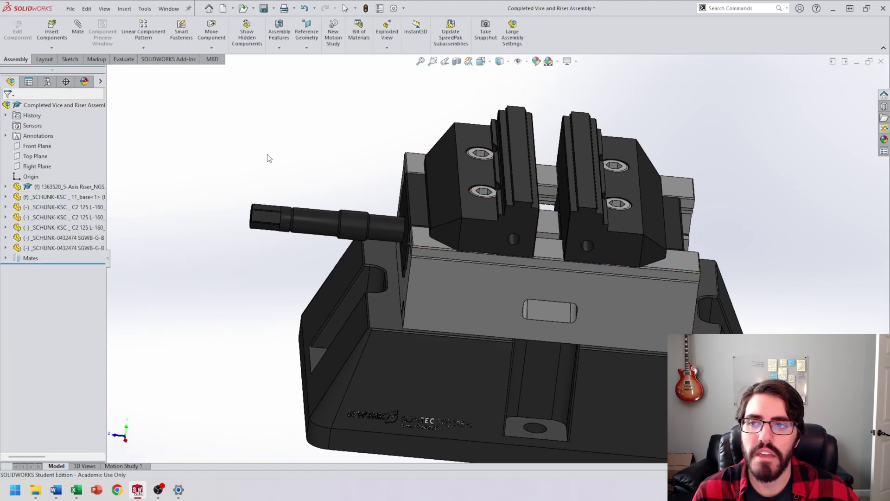
Rebuild and save the assembly as Completed Vice and Riser Assembly in the same folder, replacing the existing file
{"action": "left_click", "coordinate": [71, 8]}
{"action": "left_click", "coordinate": [99, 123]}
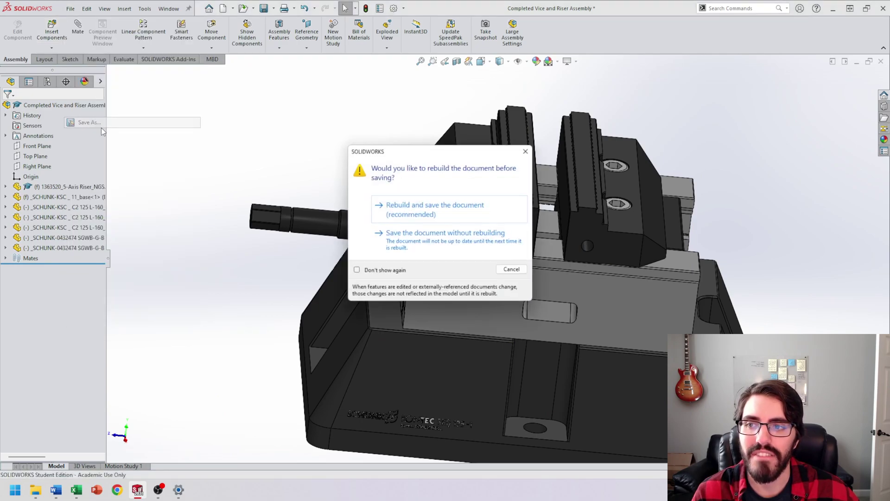
{"action": "left_click", "coordinate": [459, 212]}
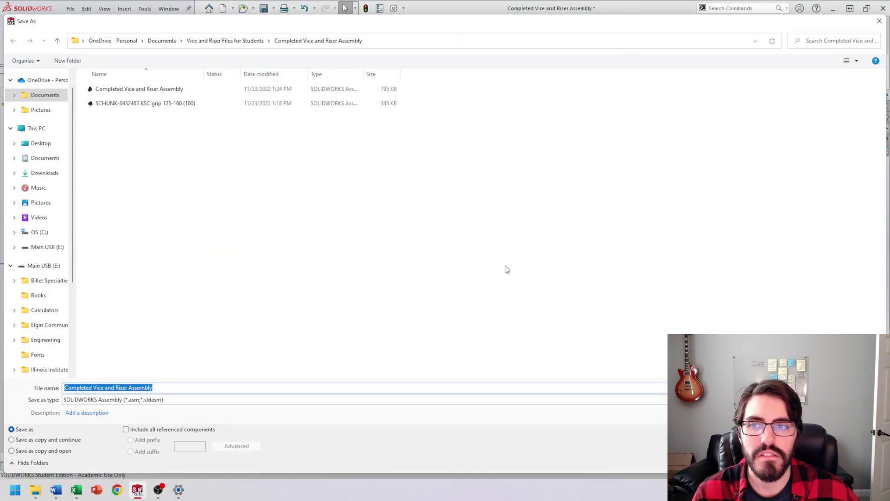
{"action": "key", "text": "Return"}
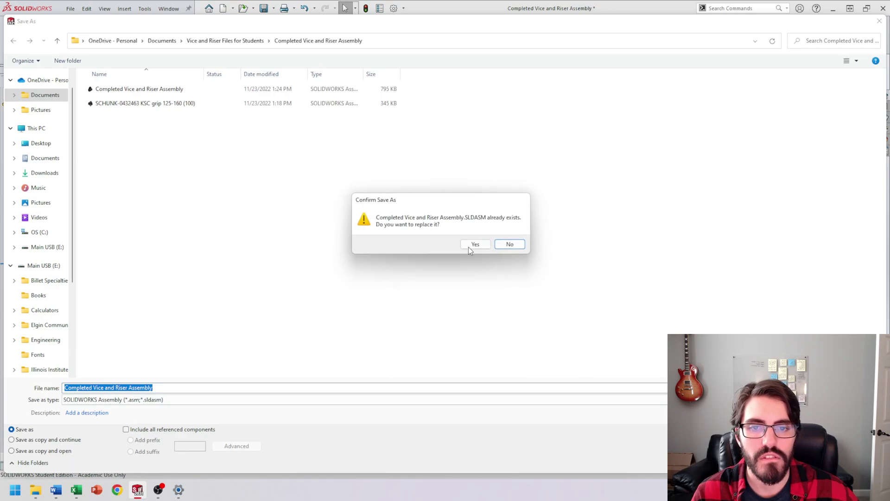
{"action": "left_click", "coordinate": [469, 245]}
{"action": "left_click", "coordinate": [459, 257]}
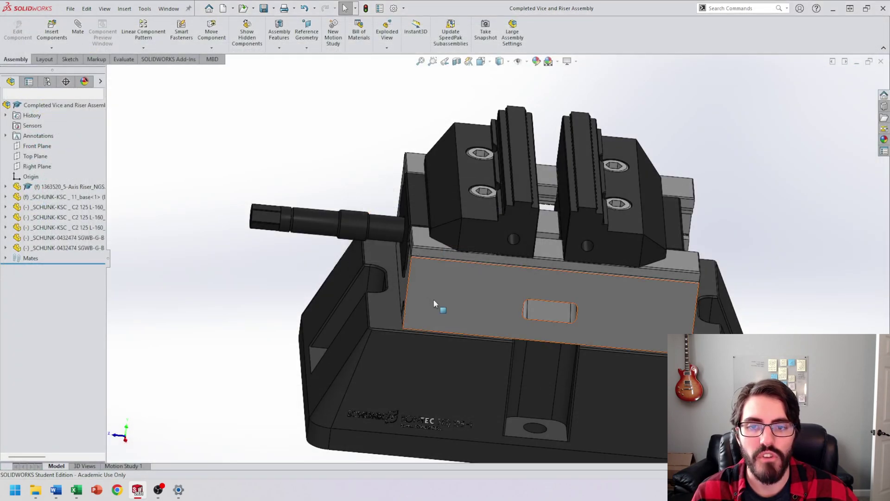